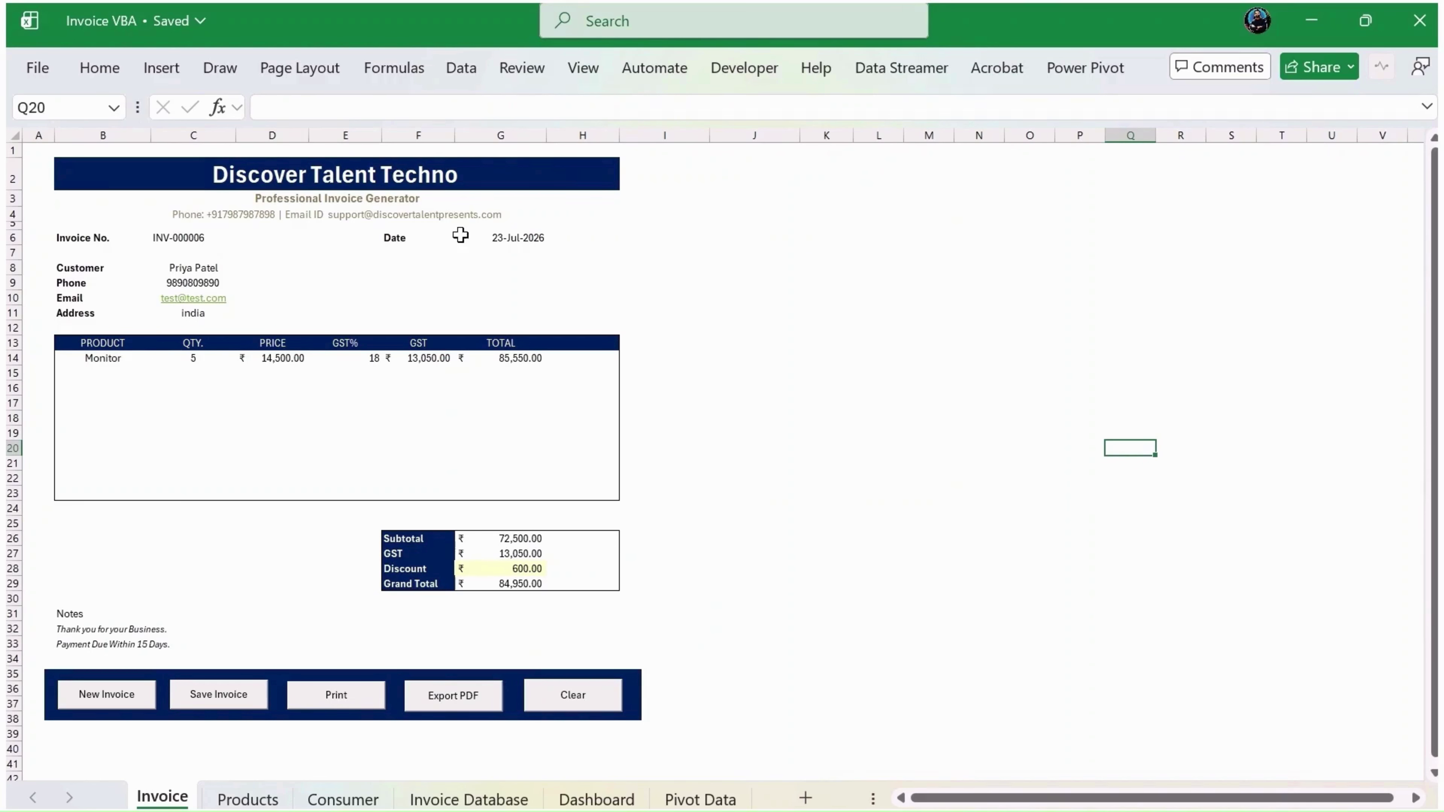
- Open the recent Salary Slip workbook and display the salary slip on Sheet2
{"action": "left_click", "coordinate": [37, 67]}
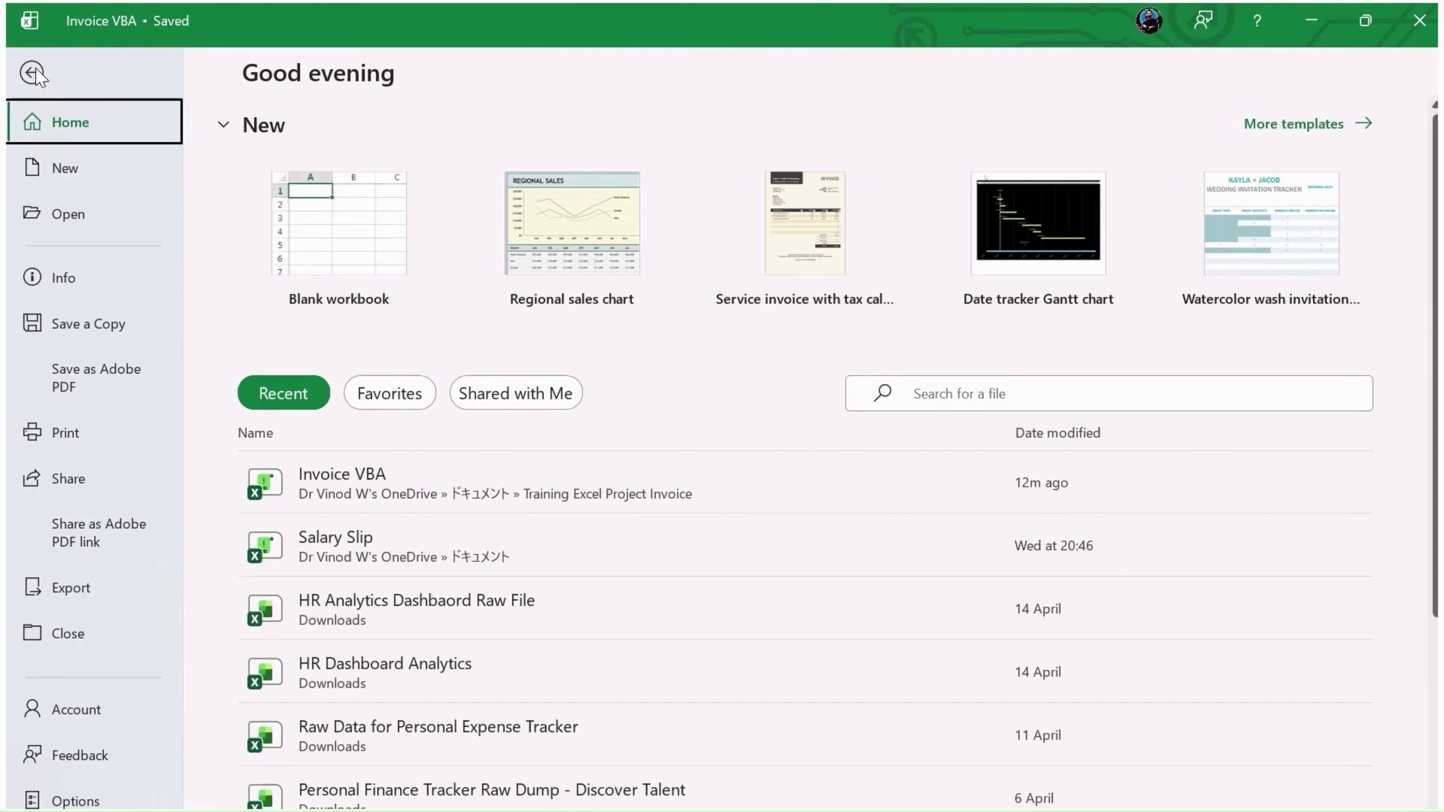
{"action": "scroll", "coordinate": [444, 716], "scroll_direction": "down", "scroll_amount": 2}
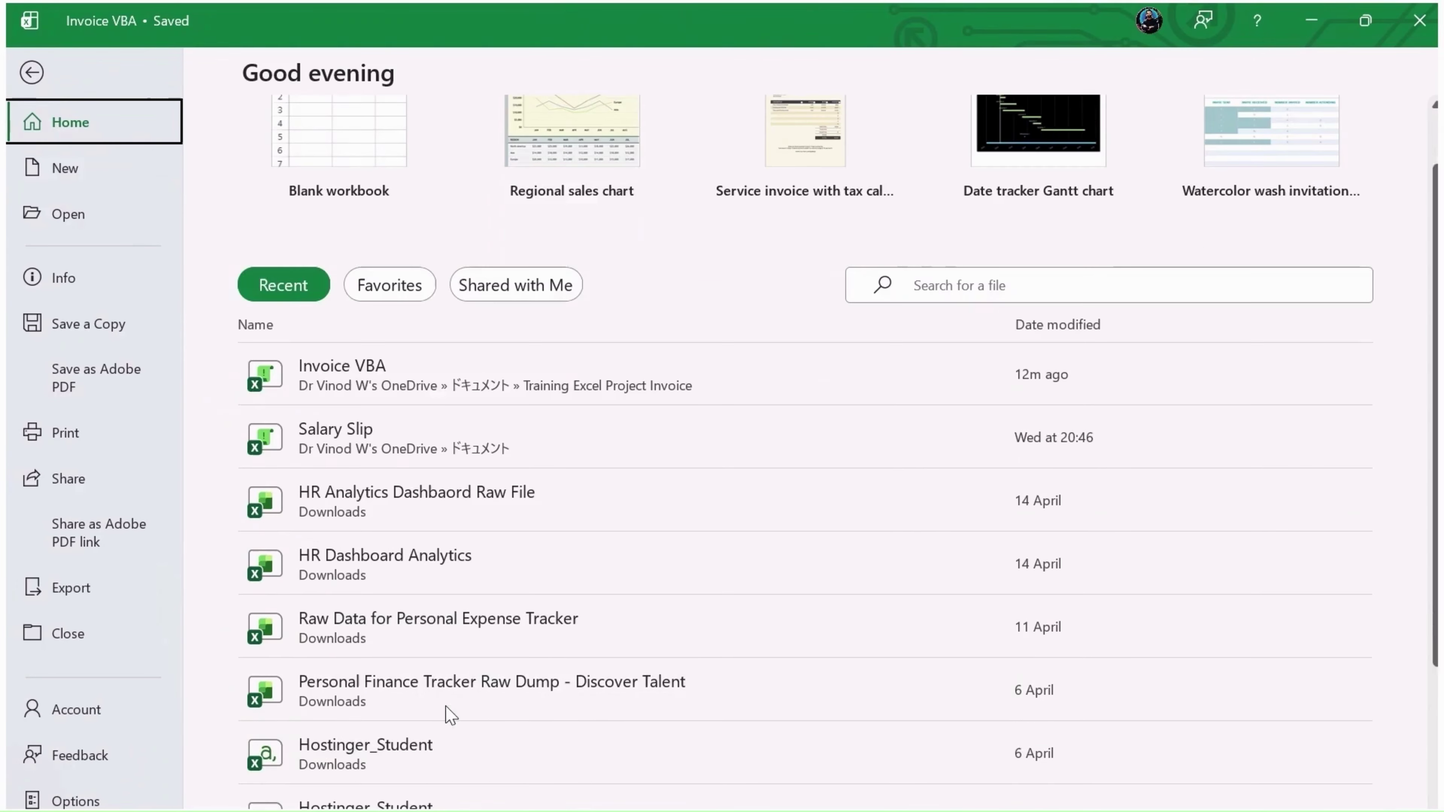
{"action": "scroll", "coordinate": [478, 671], "scroll_direction": "down", "scroll_amount": 3}
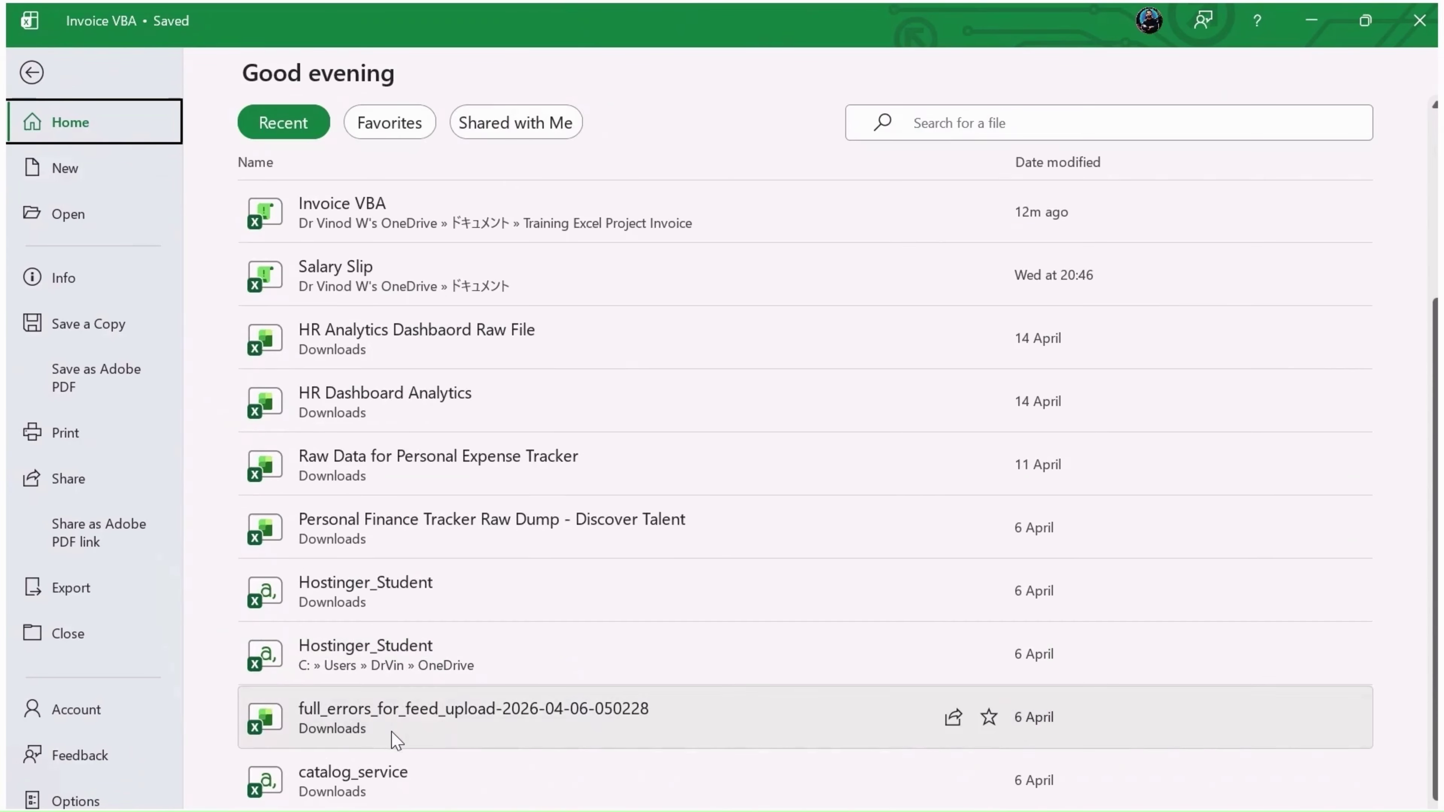
{"action": "scroll", "coordinate": [455, 652], "scroll_direction": "up", "scroll_amount": 3}
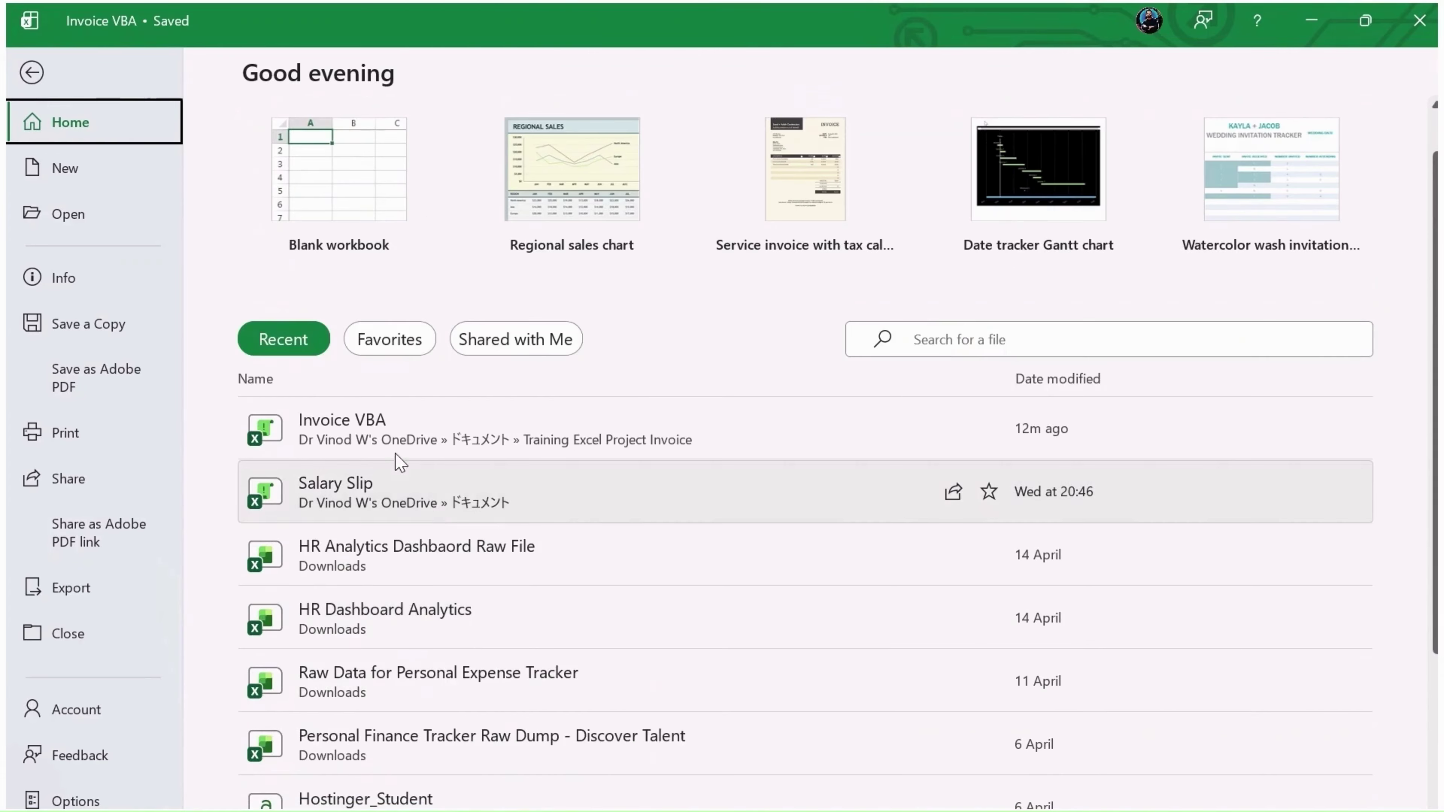
{"action": "left_click", "coordinate": [438, 510]}
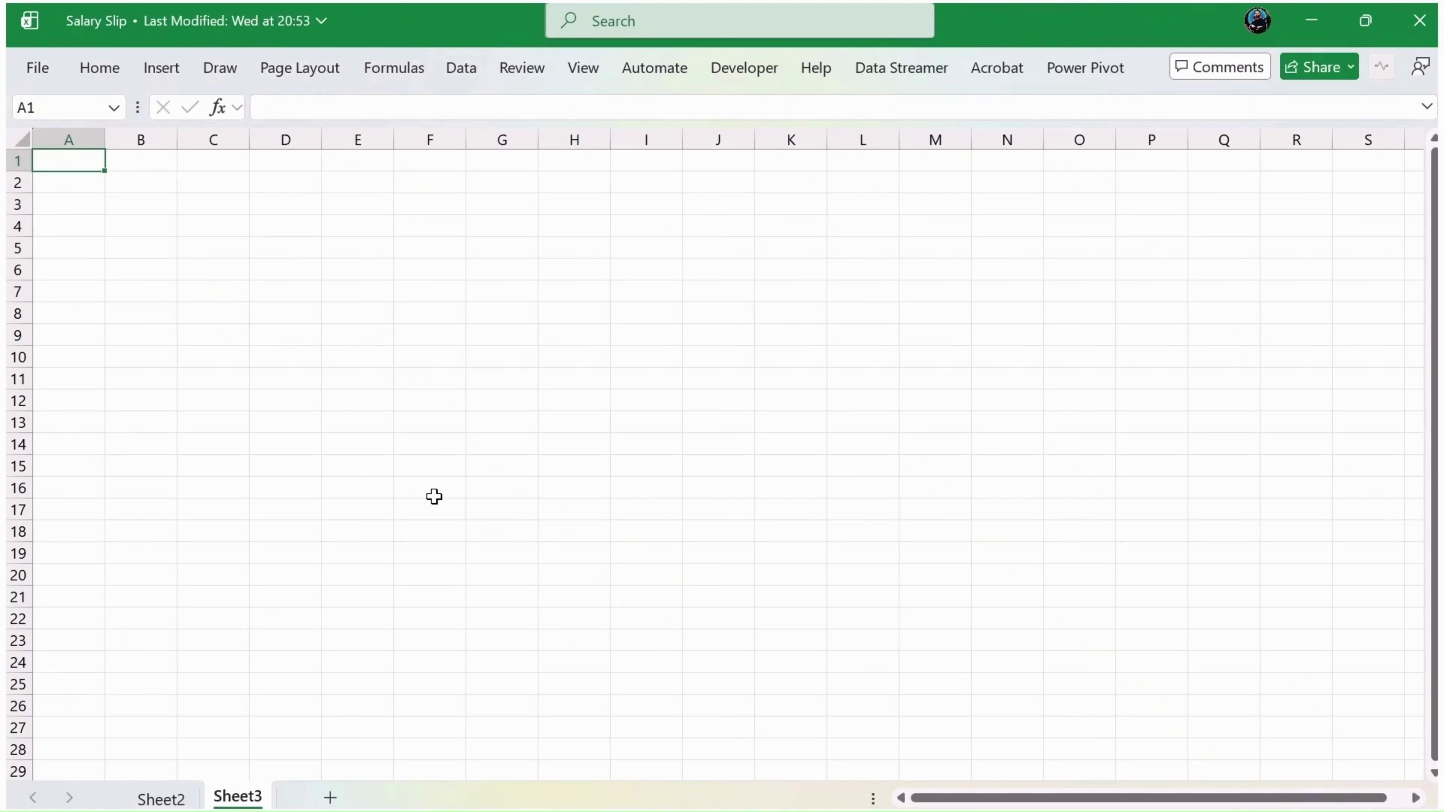
{"action": "left_click", "coordinate": [161, 799]}
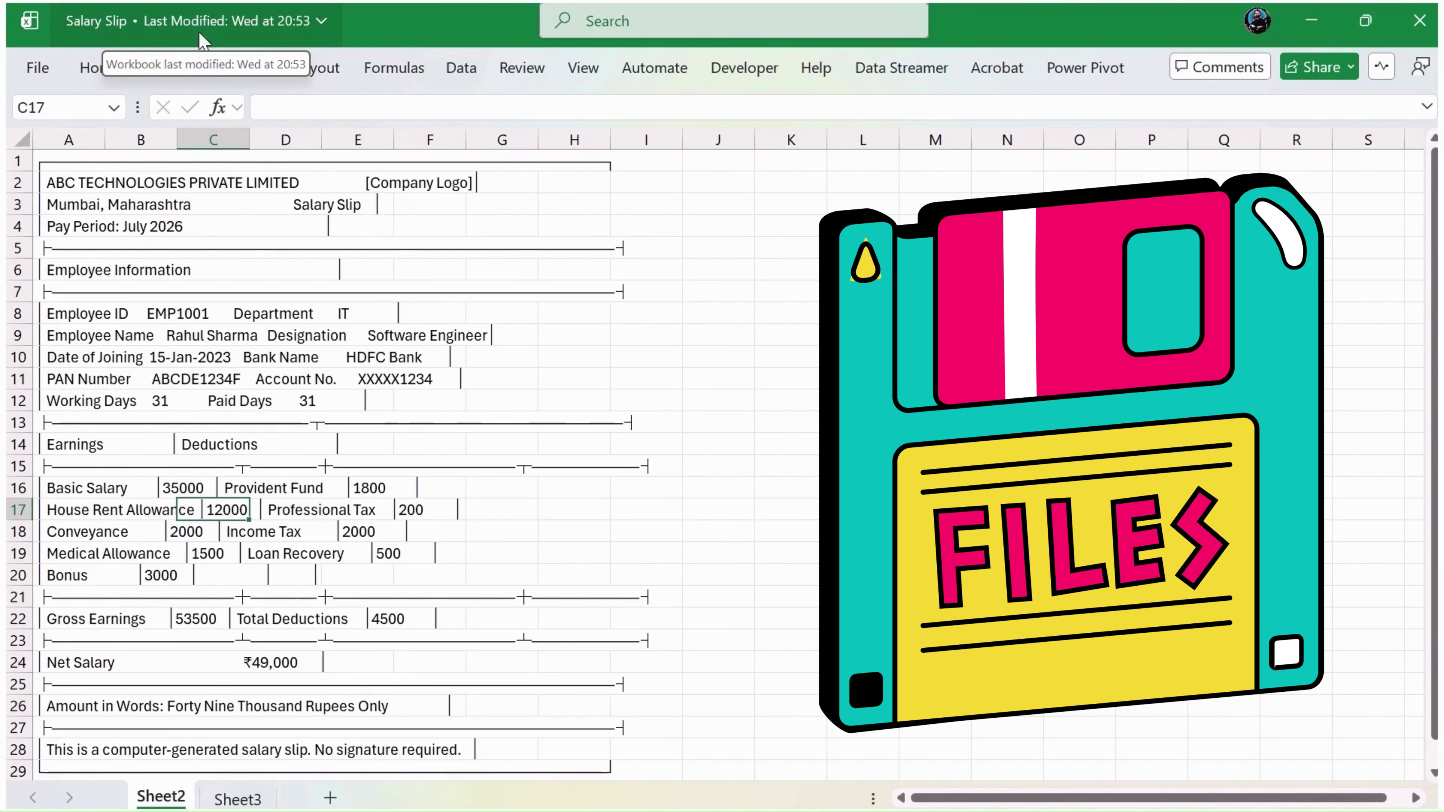
{"action": "left_click", "coordinate": [791, 379]}
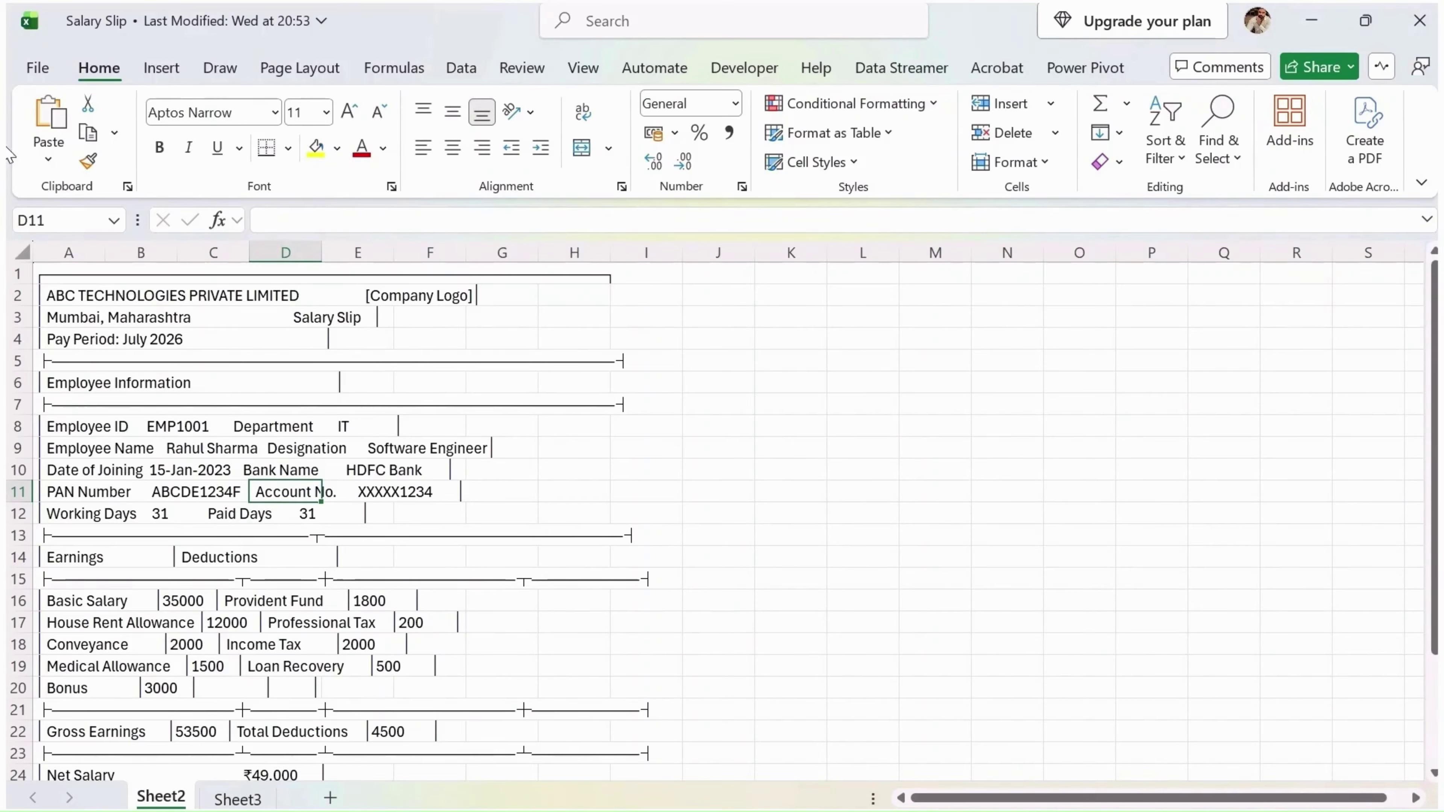
- Save a copy of the workbook to OneDrive - Personal as Salary Slip in Excel Macro-Enabled Workbook (*.xlsm) format
{"action": "left_click", "coordinate": [39, 70]}
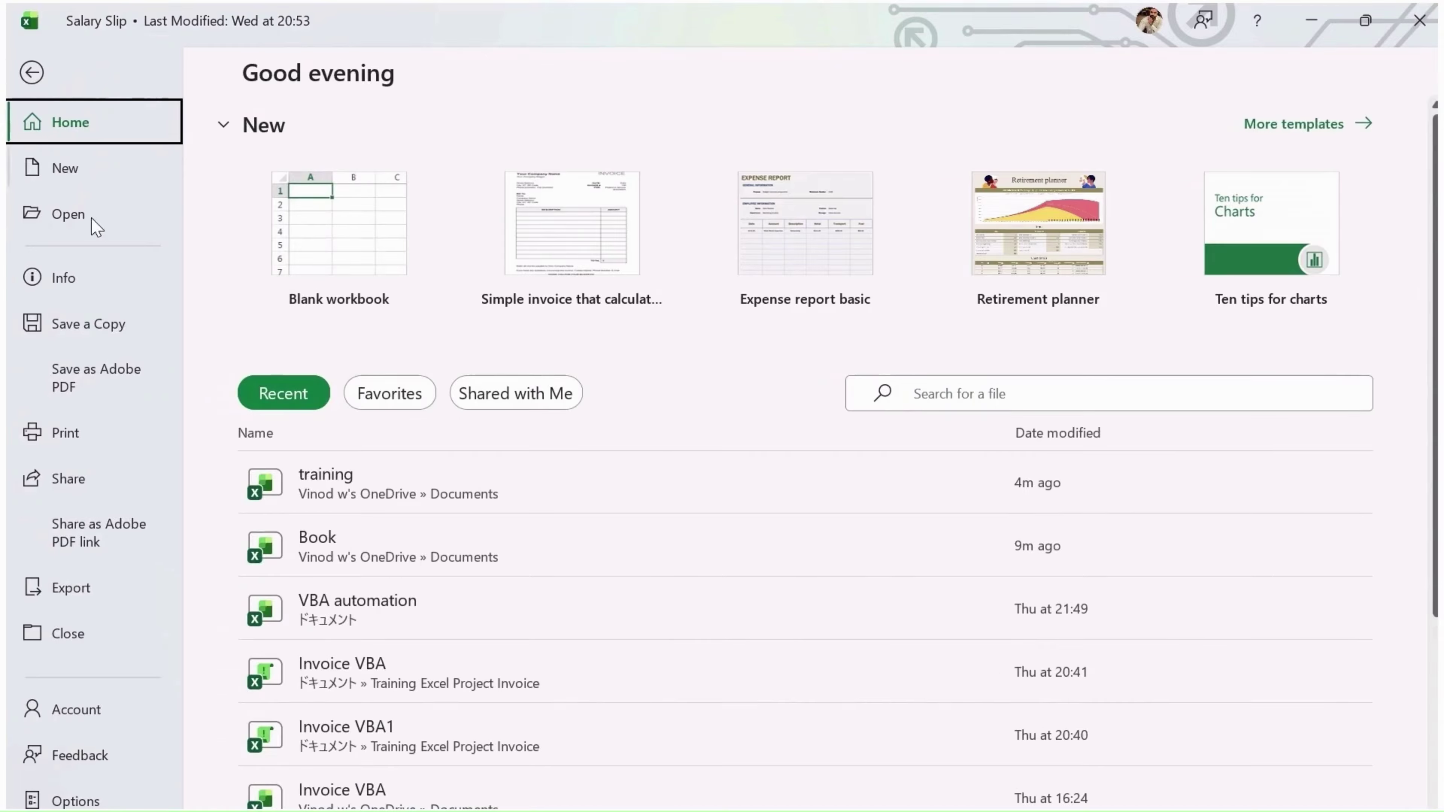
{"action": "left_click", "coordinate": [106, 329]}
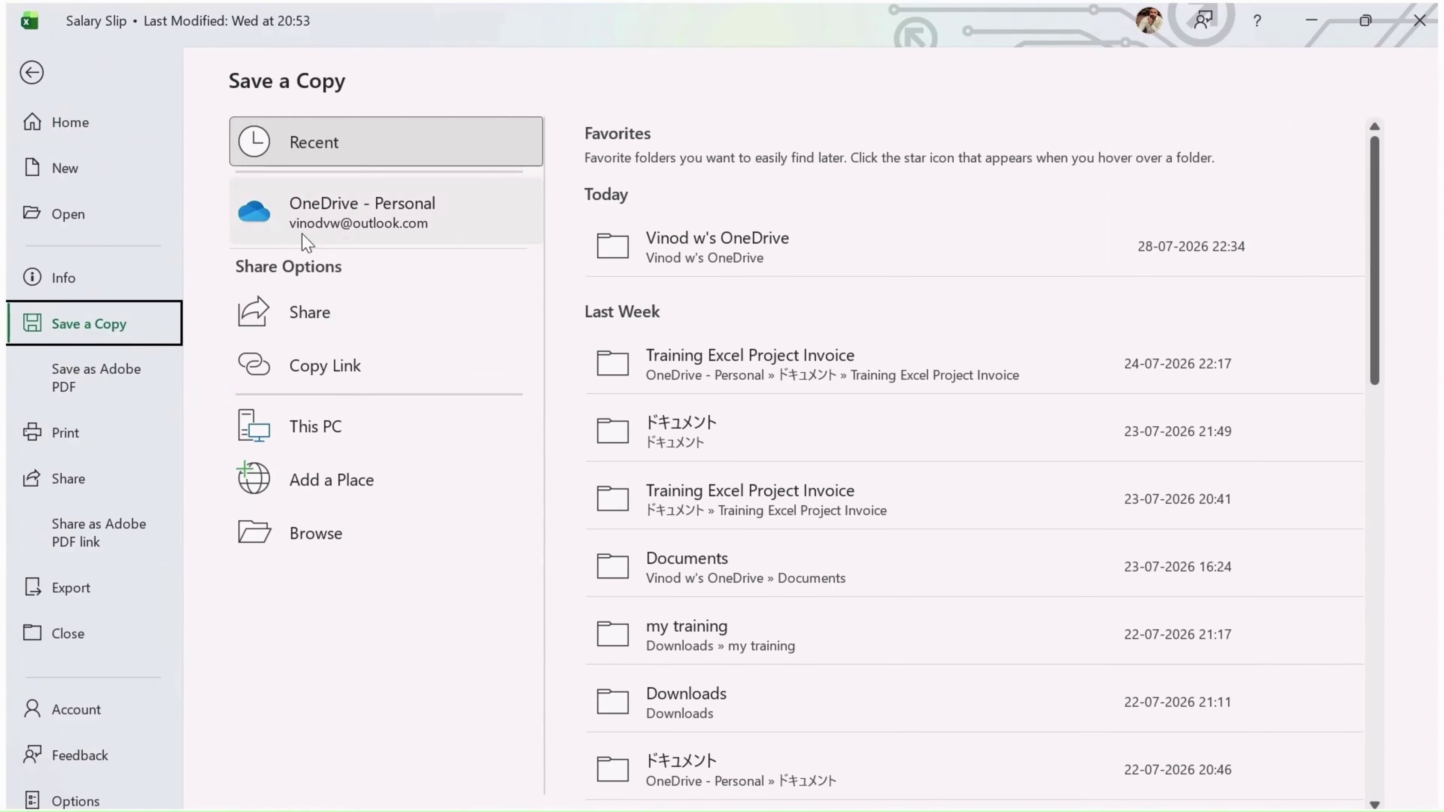
{"action": "left_click", "coordinate": [301, 231]}
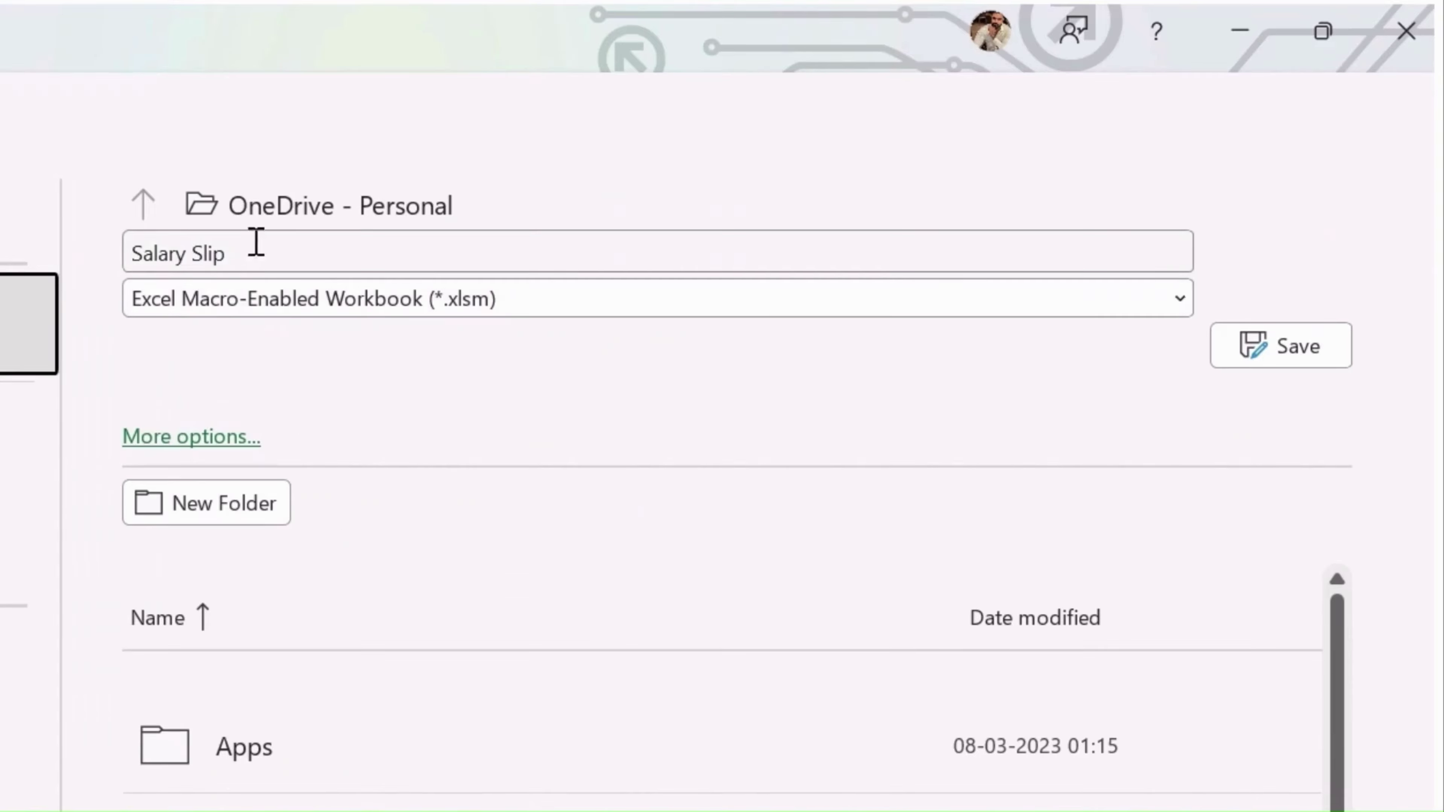
{"action": "left_click", "coordinate": [290, 251]}
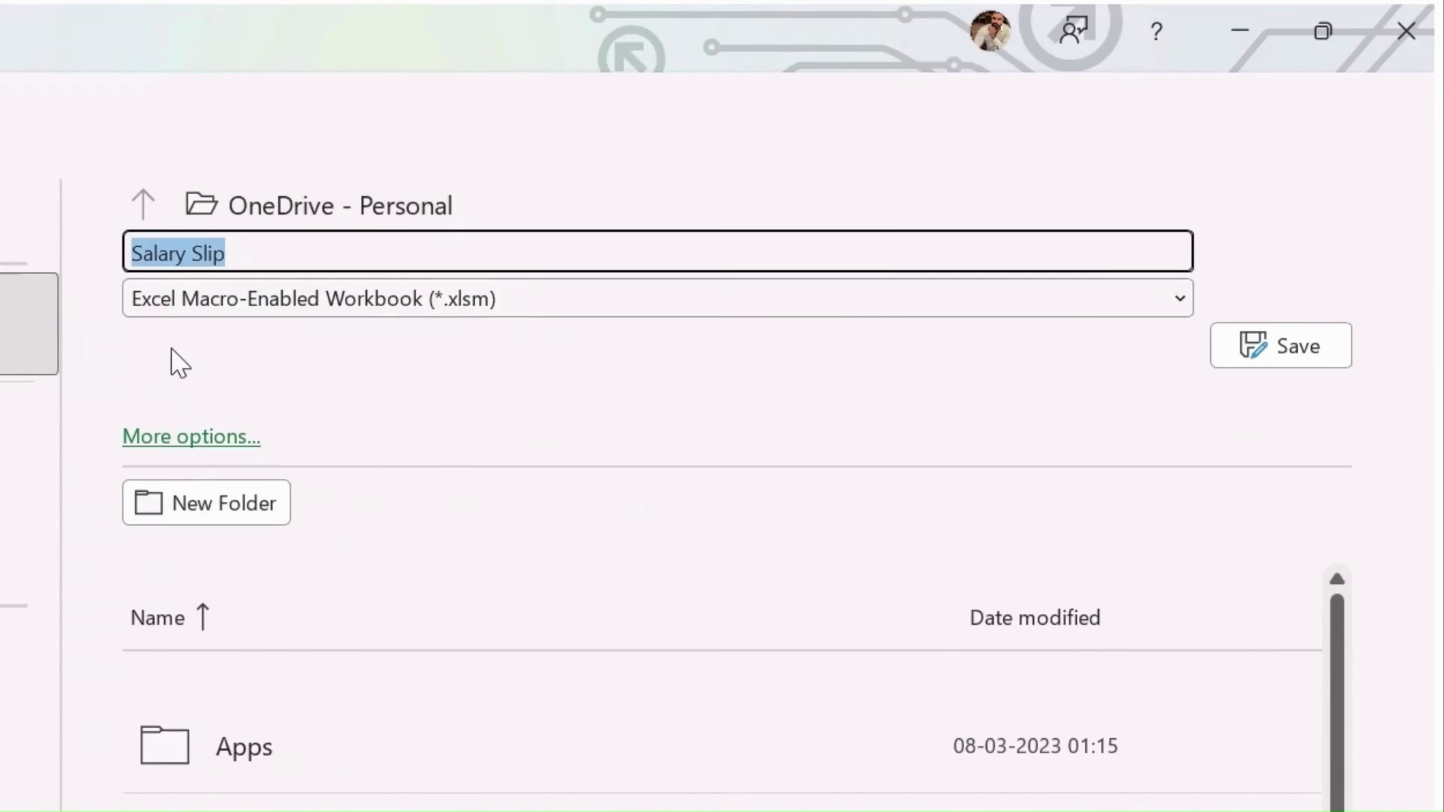
{"action": "left_click", "coordinate": [1280, 361]}
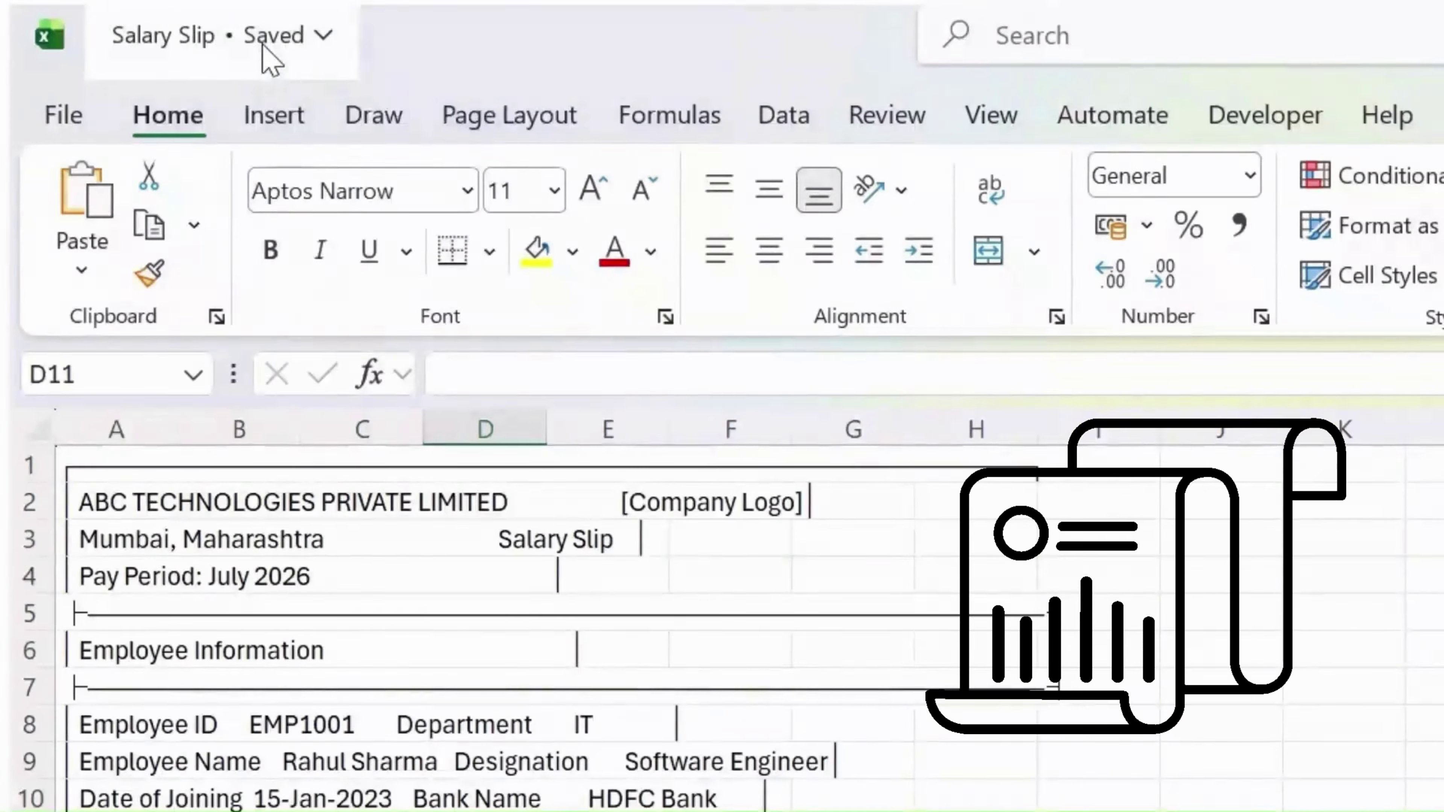
- Check the saved workbook's file name and location, and dismiss the details and workbook-changes notices
{"action": "left_click", "coordinate": [264, 50]}
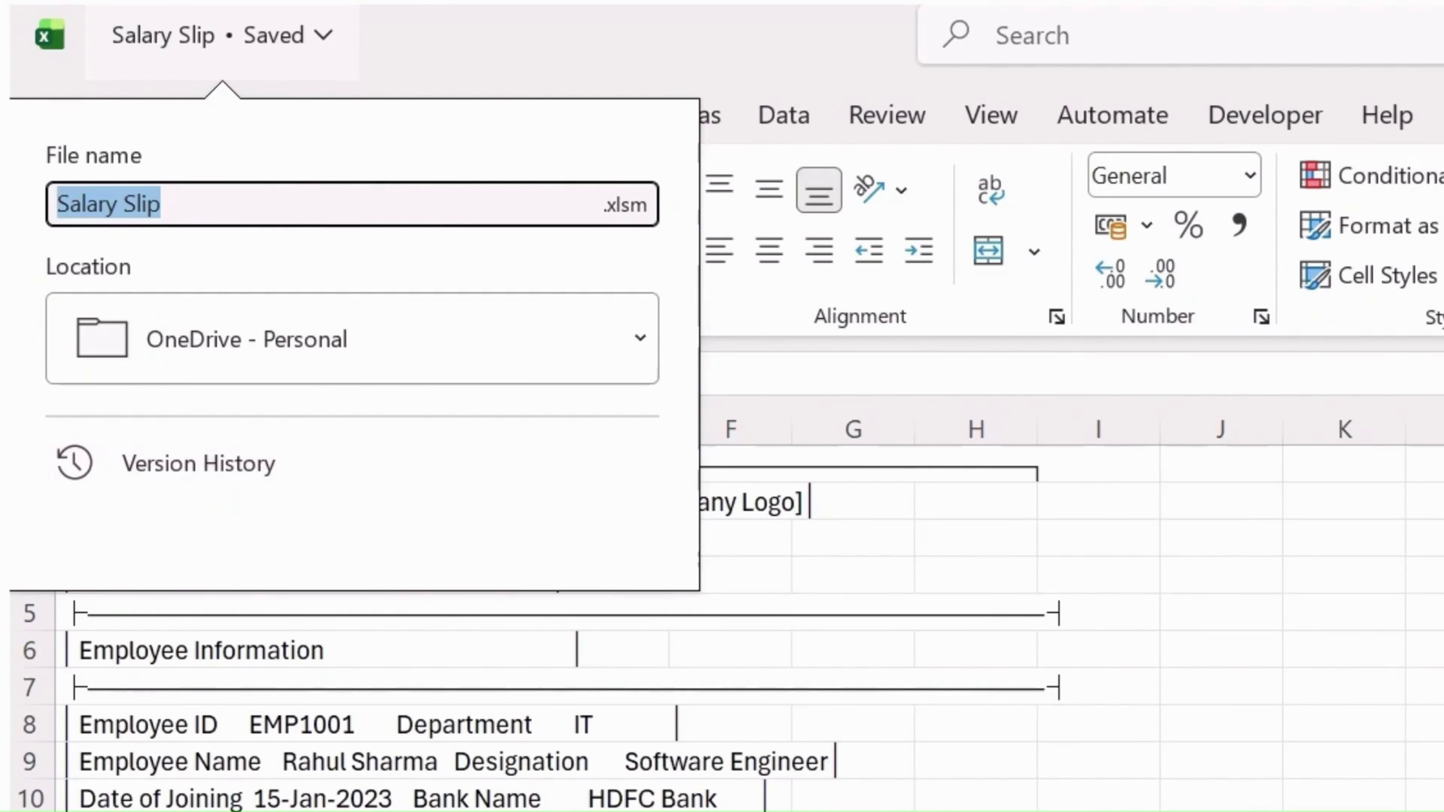
{"action": "key", "text": "Escape"}
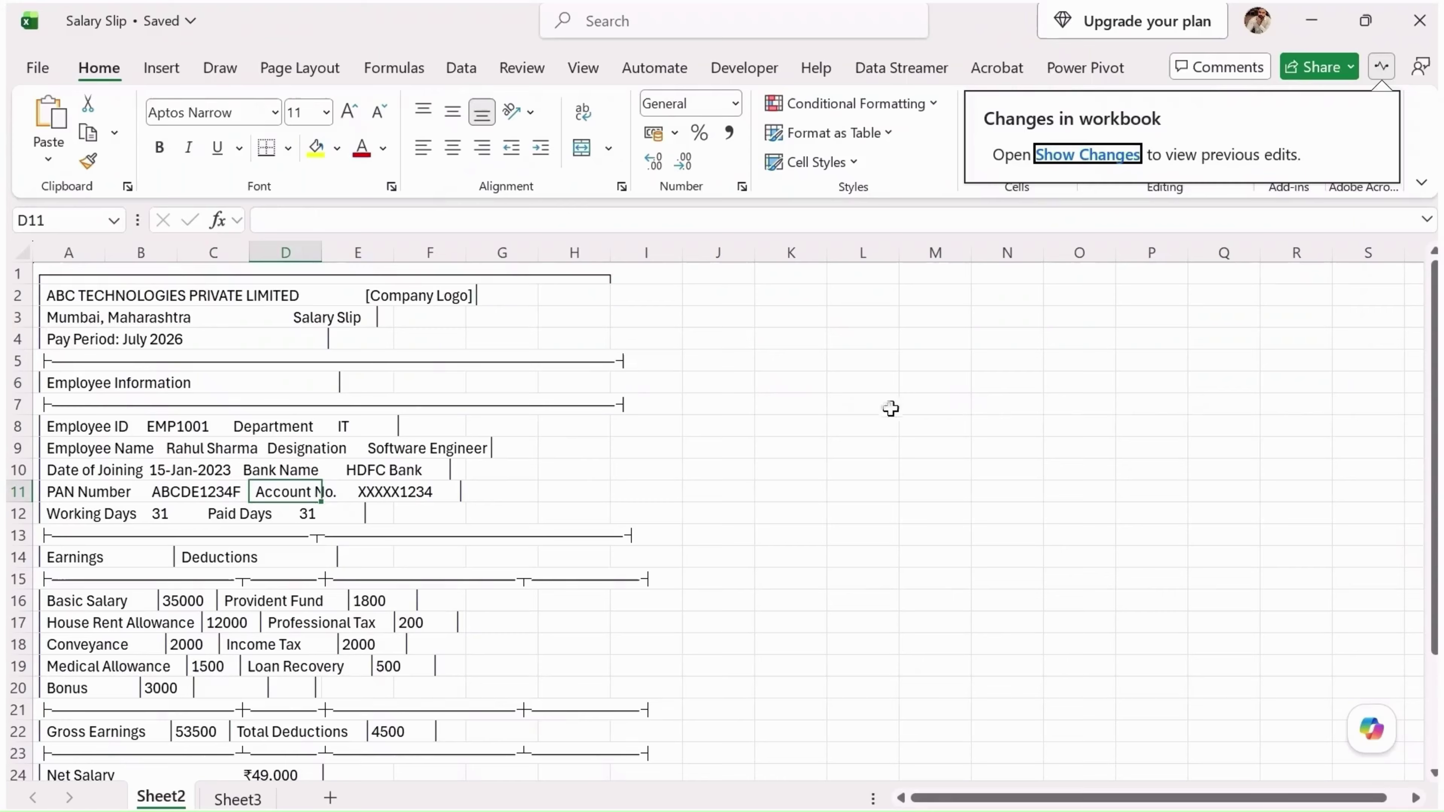
{"action": "left_click", "coordinate": [533, 423]}
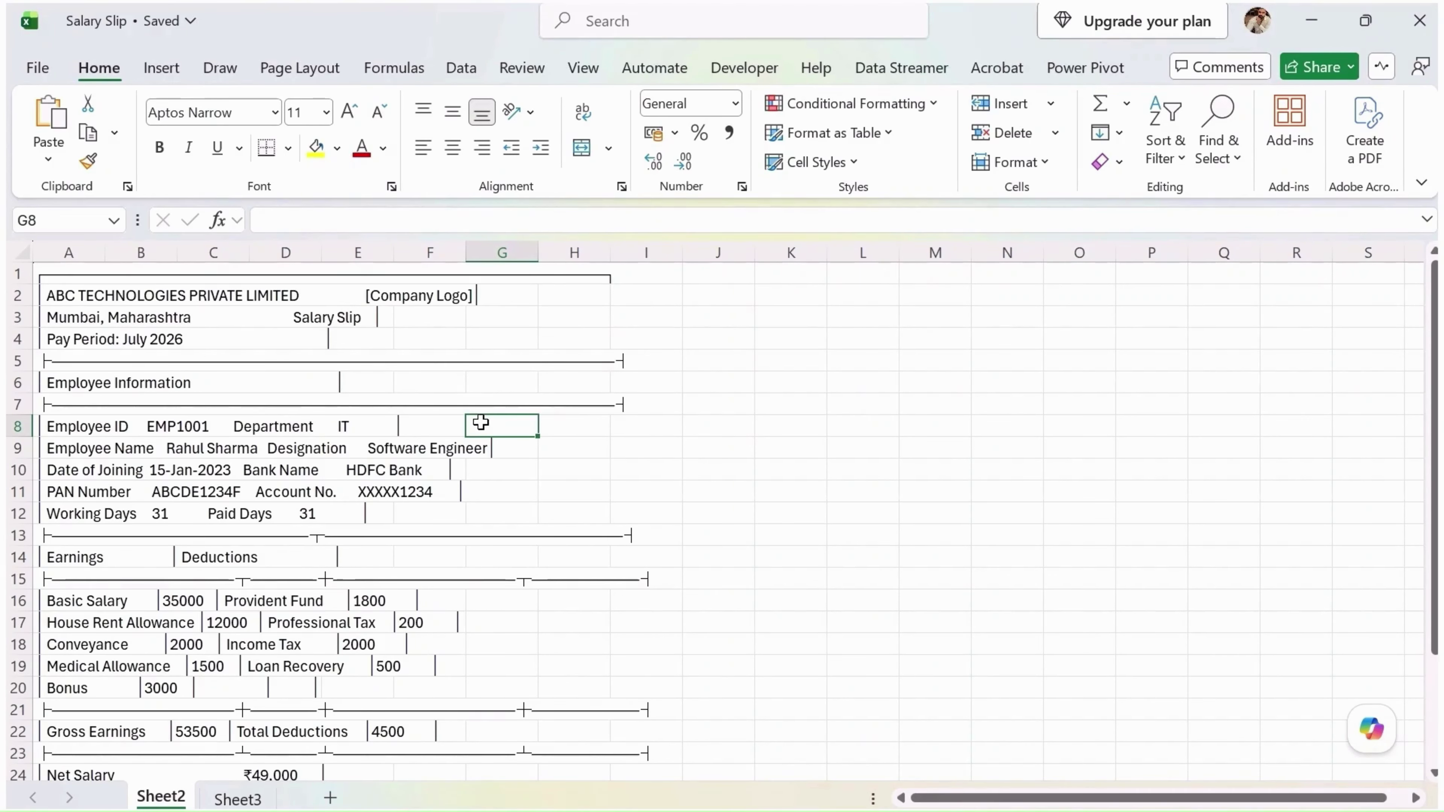
- View the Salary Slip workbook's version history, then close the history list and put the read-only version window away
{"action": "left_click", "coordinate": [43, 73]}
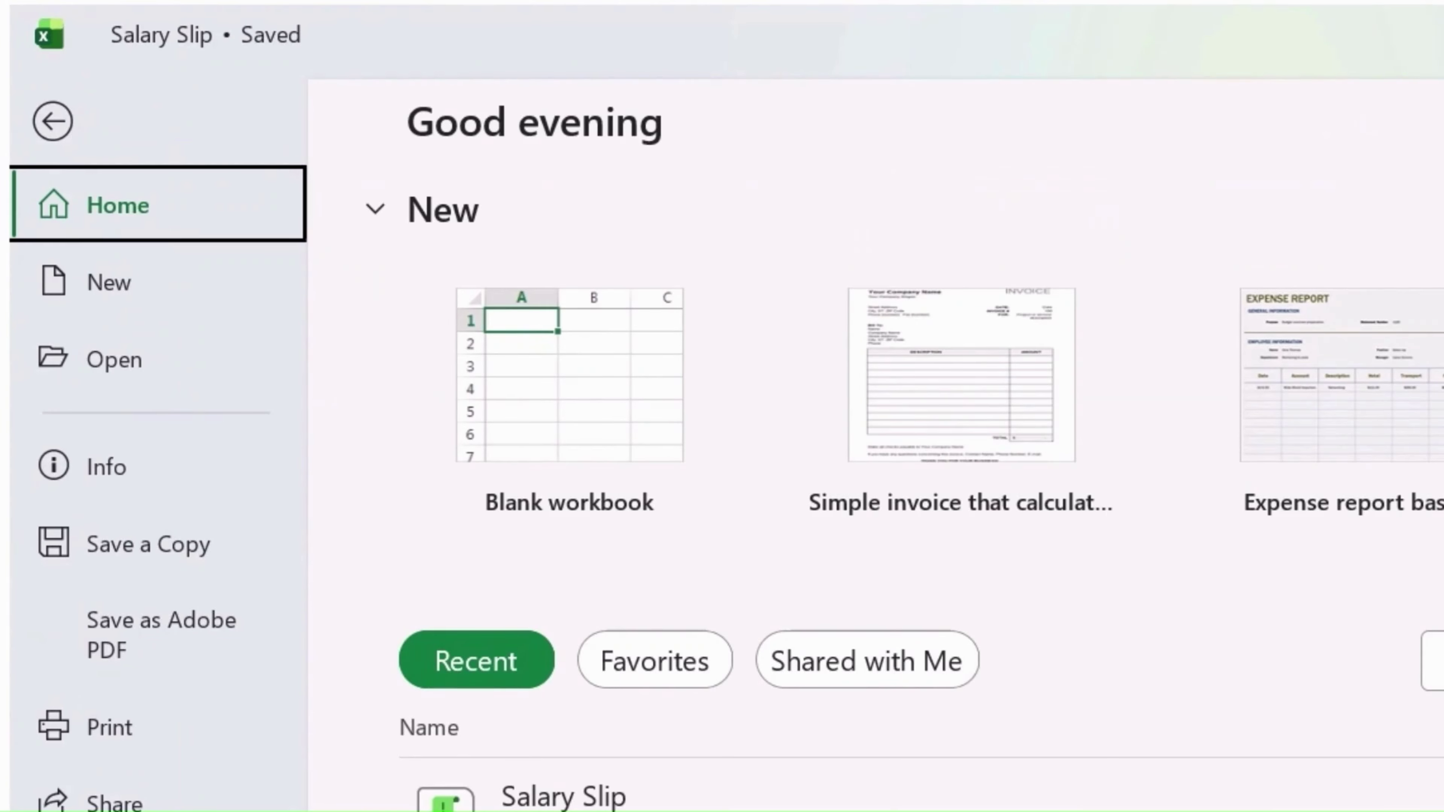
{"action": "left_click", "coordinate": [148, 480]}
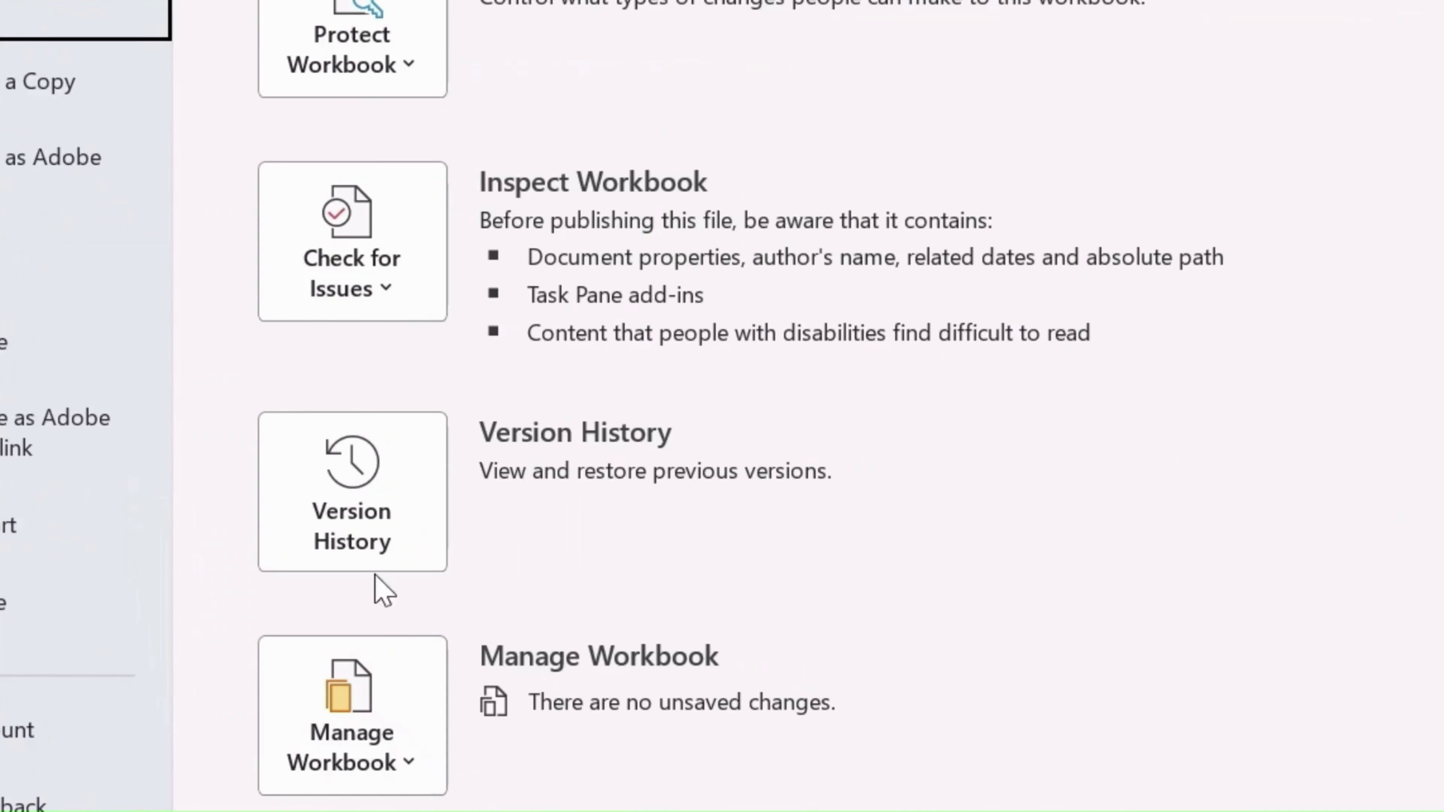
{"action": "left_click", "coordinate": [374, 550]}
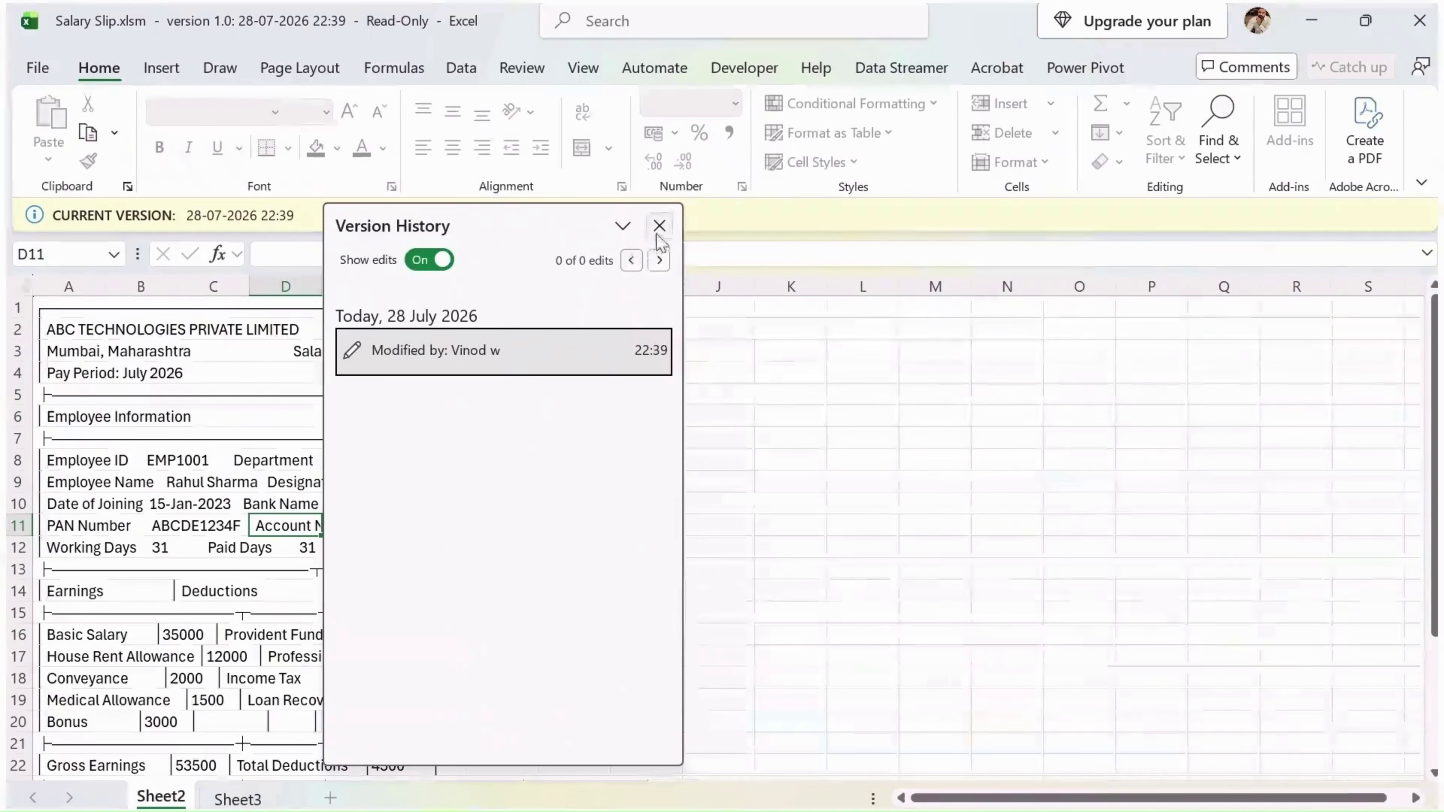
{"action": "left_click", "coordinate": [661, 226]}
{"action": "left_click", "coordinate": [640, 458]}
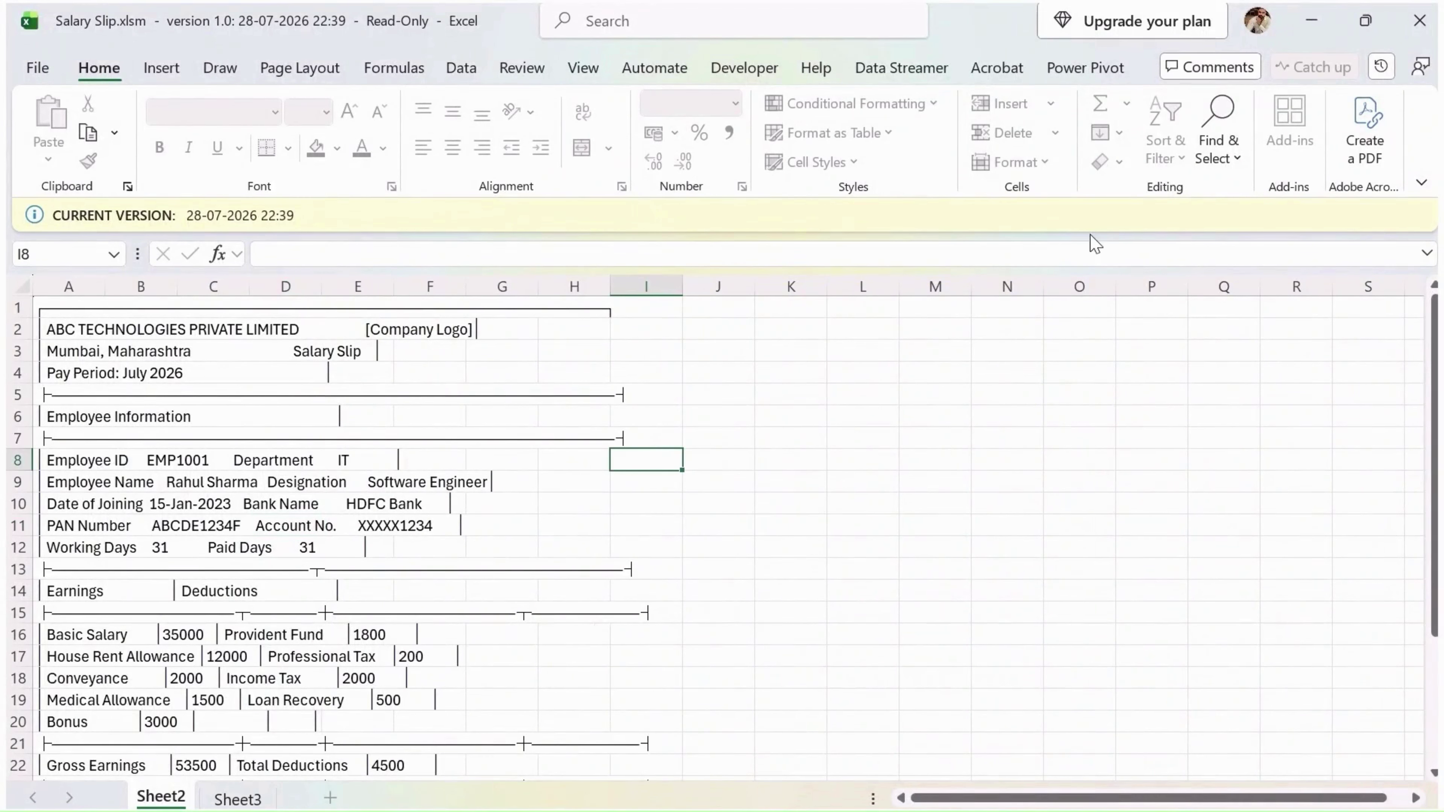
{"action": "left_click", "coordinate": [1312, 21]}
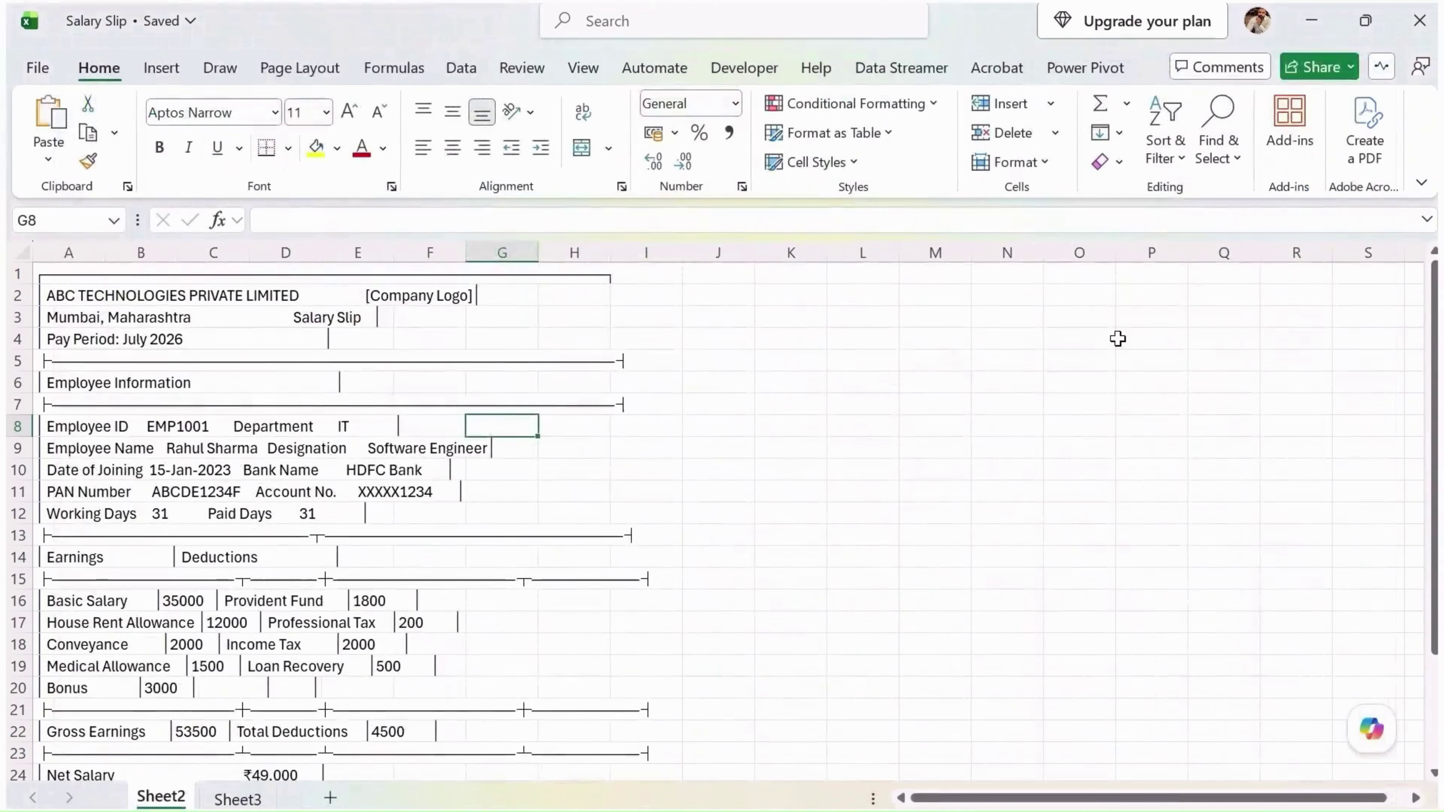
- Switch to the Invoice VBA workbook, open its version history and move the history list clear of the invoice
{"action": "left_click", "coordinate": [1312, 20]}
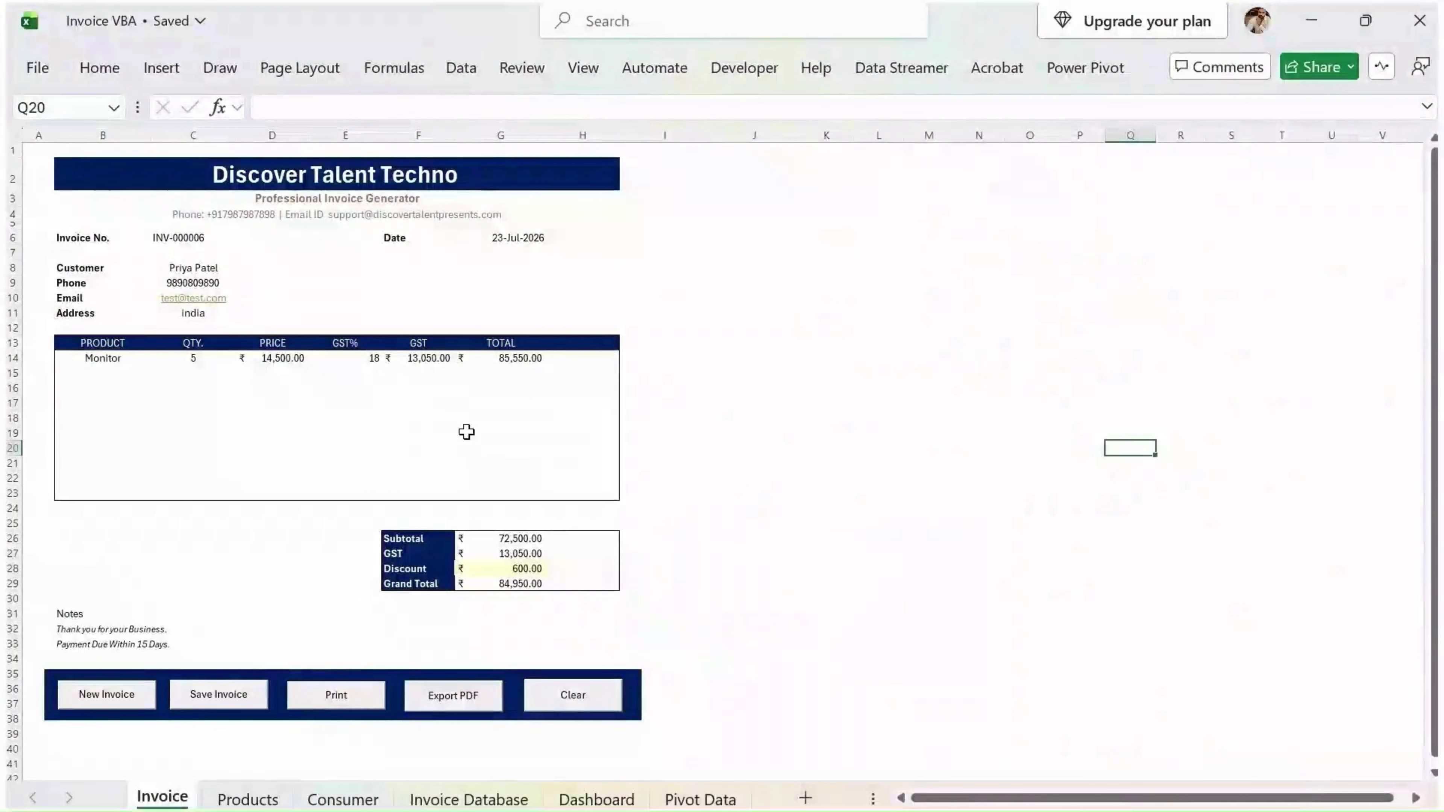
{"action": "left_click", "coordinate": [731, 375]}
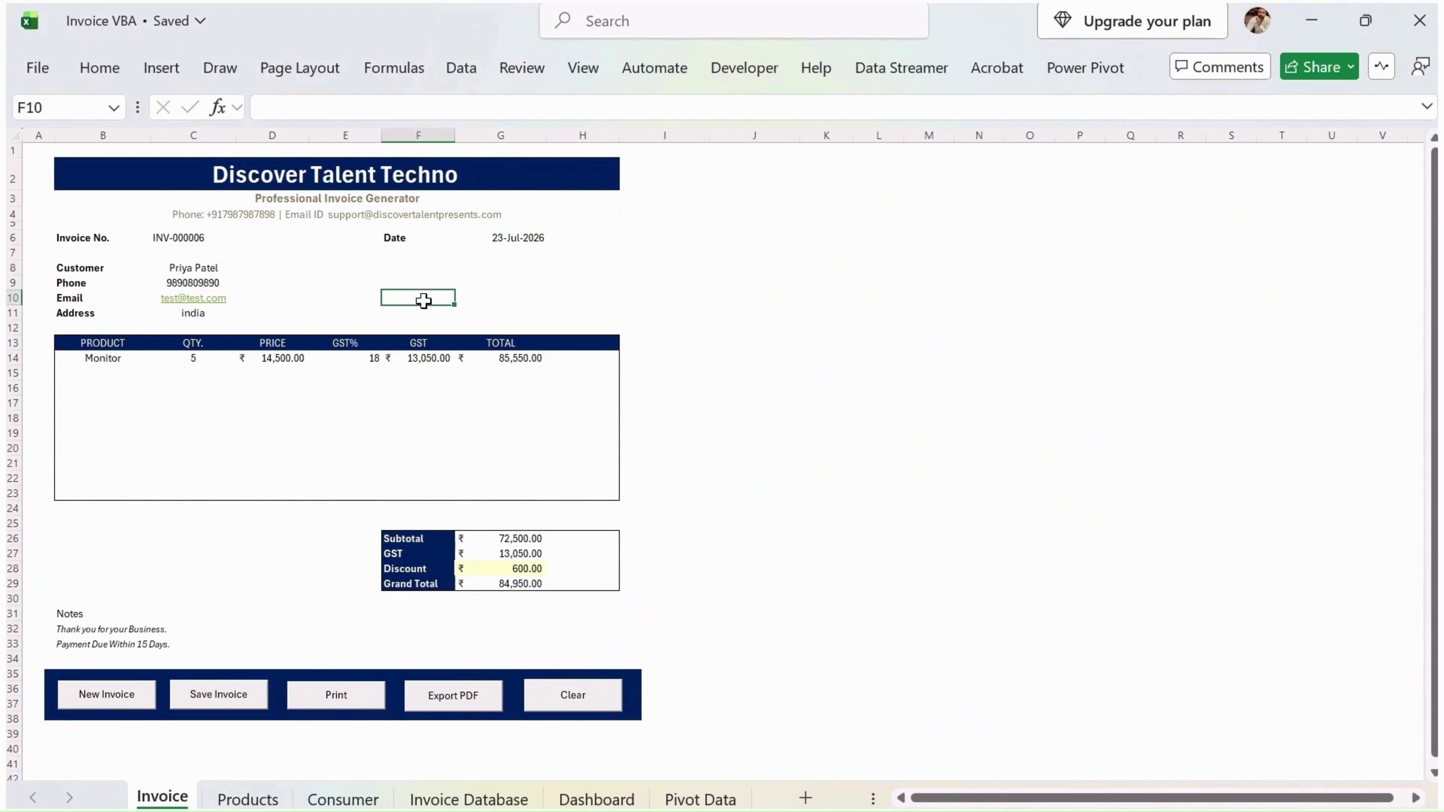
{"action": "left_click", "coordinate": [33, 71]}
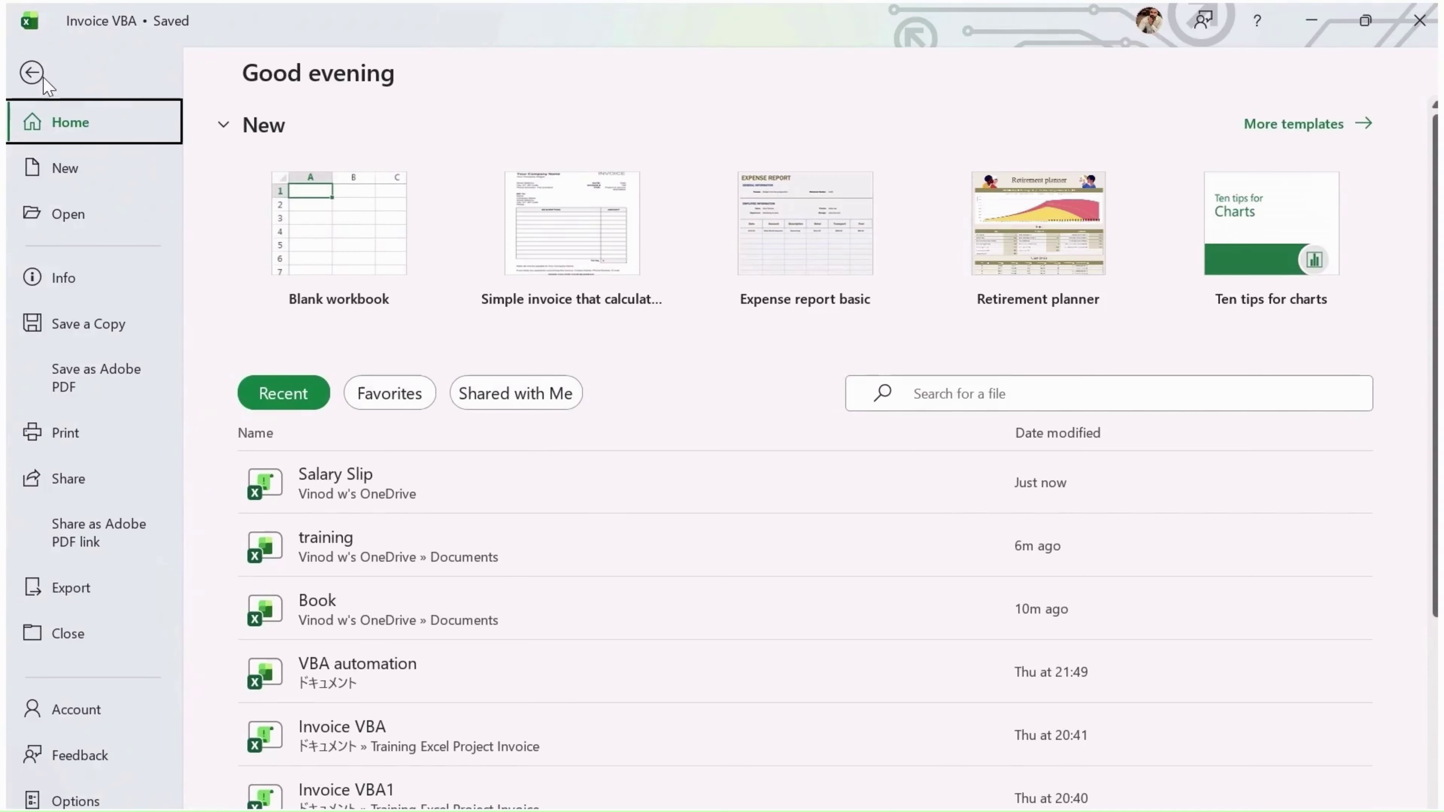
{"action": "left_click", "coordinate": [82, 282]}
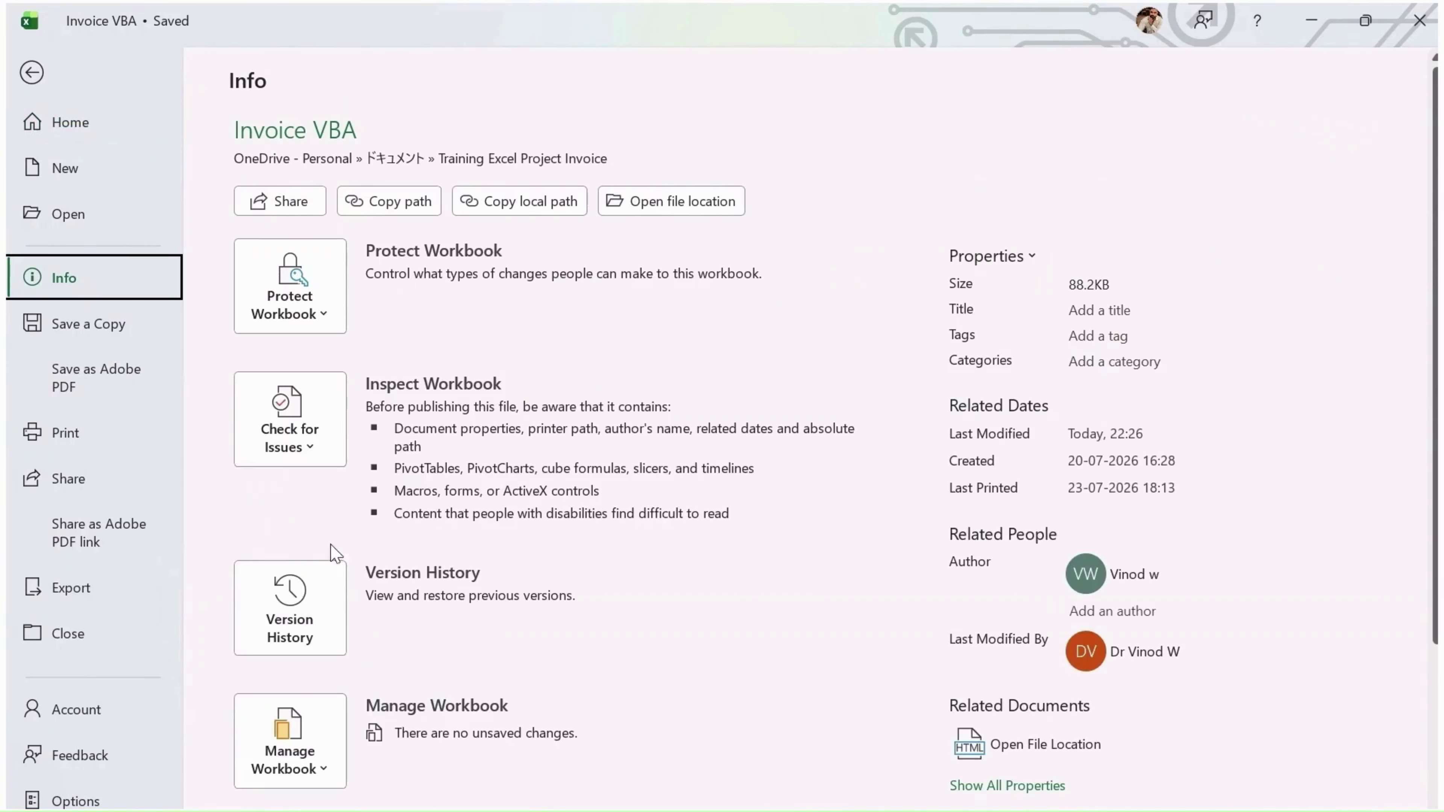
{"action": "left_click", "coordinate": [290, 623]}
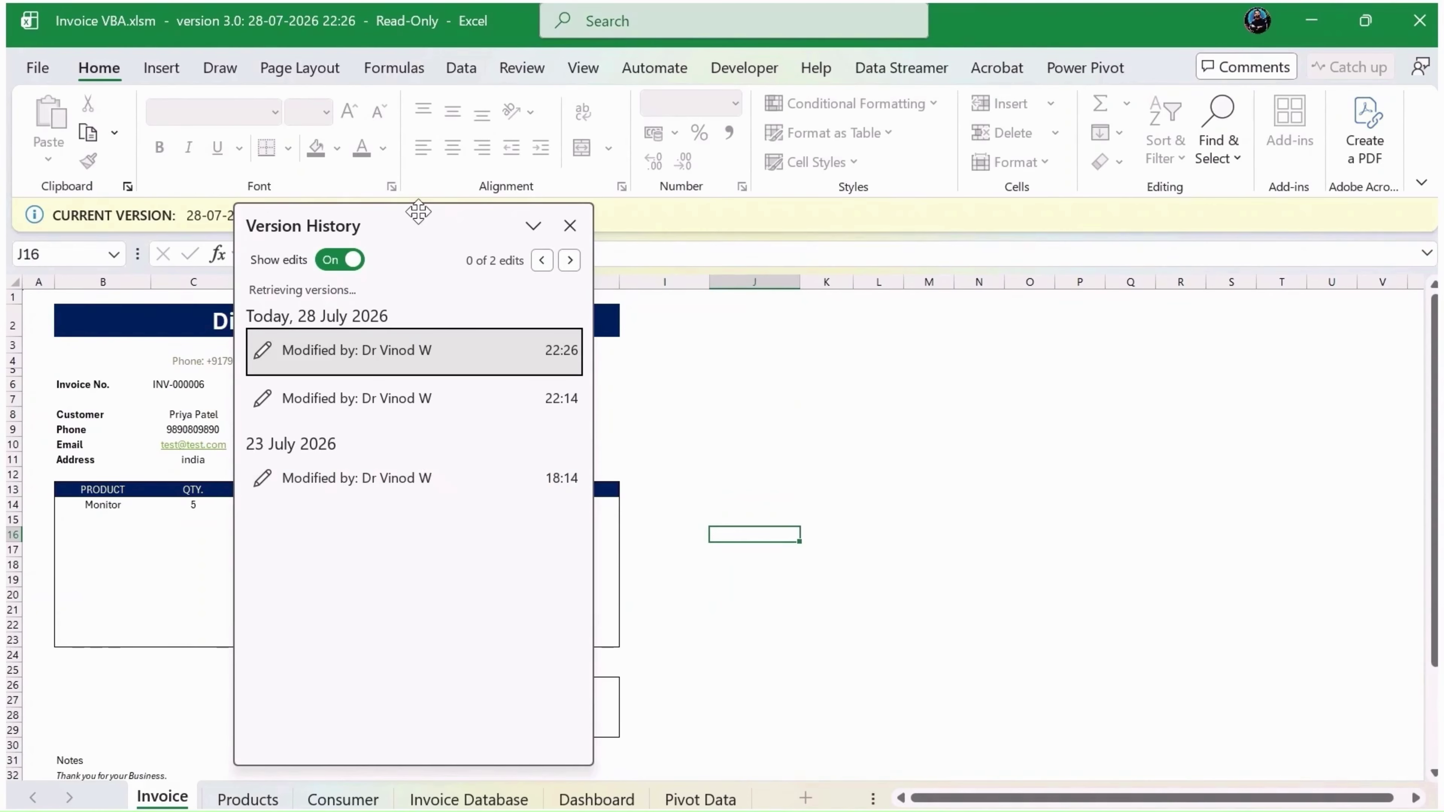
{"action": "left_click_drag", "start_coordinate": [422, 218], "coordinate": [573, 260]}
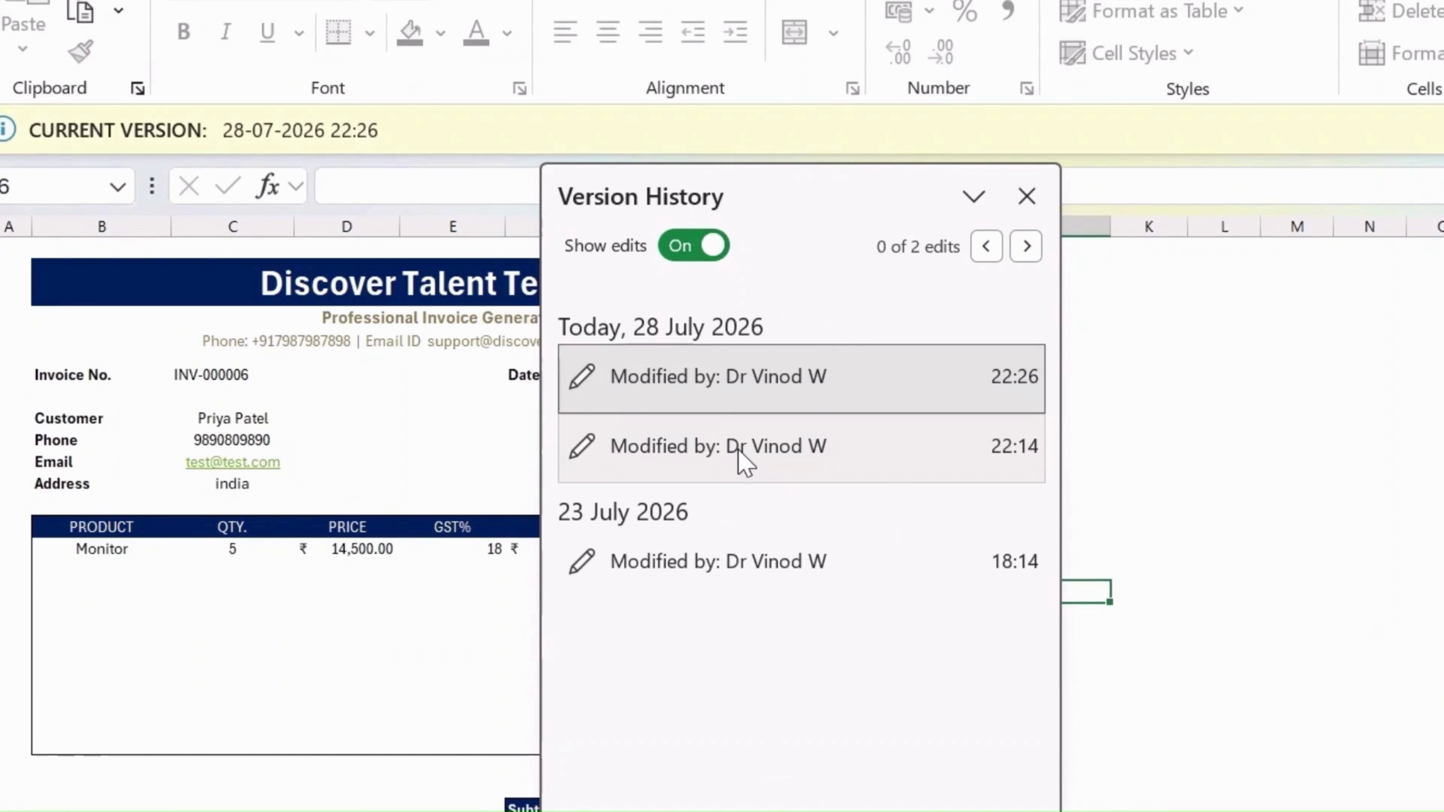
{"action": "left_click_drag", "start_coordinate": [816, 187], "coordinate": [1242, 139]}
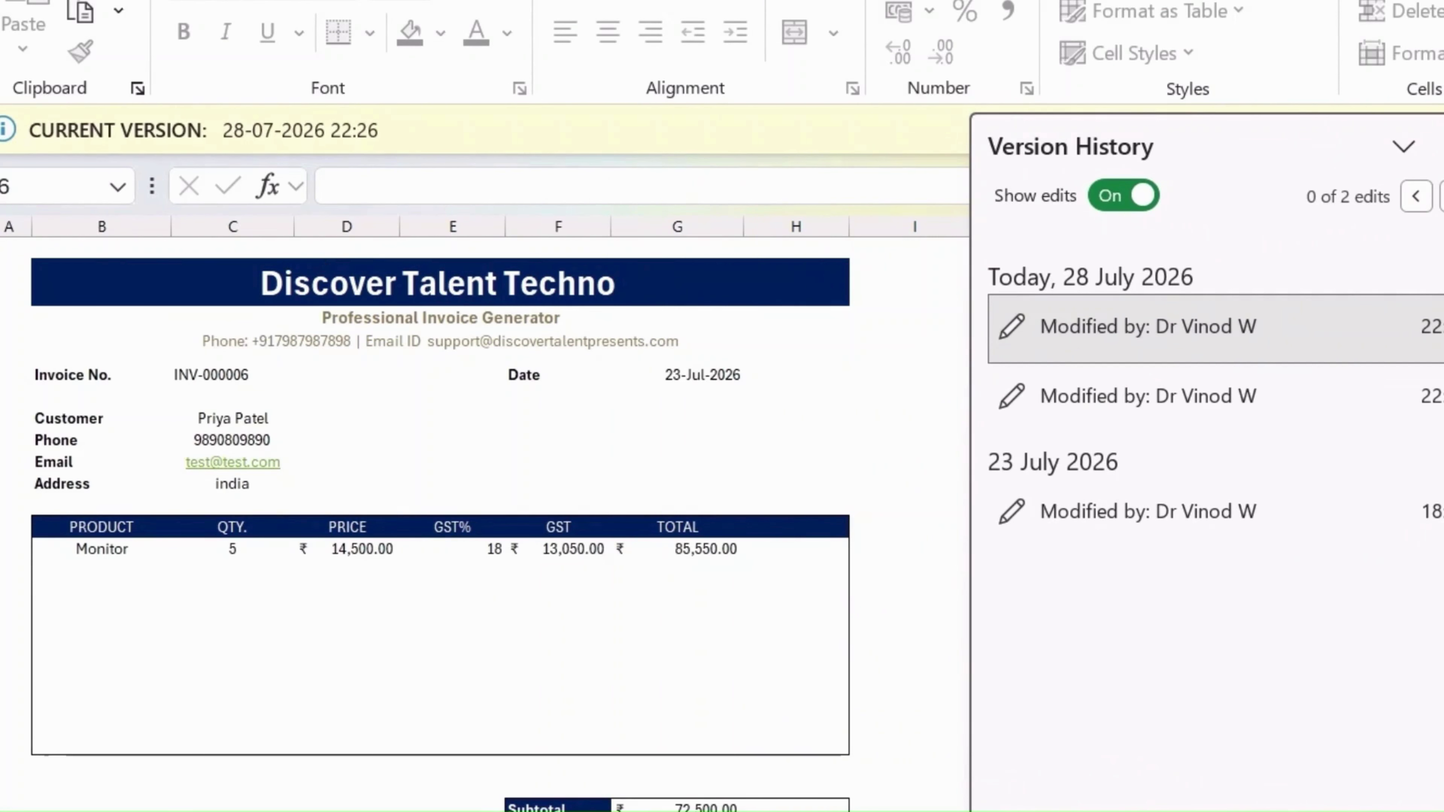
- Restore the Invoice VBA workbook to its version from 23 July 2026, 18:14
{"action": "scroll", "coordinate": [480, 737], "scroll_direction": "down", "scroll_amount": 3}
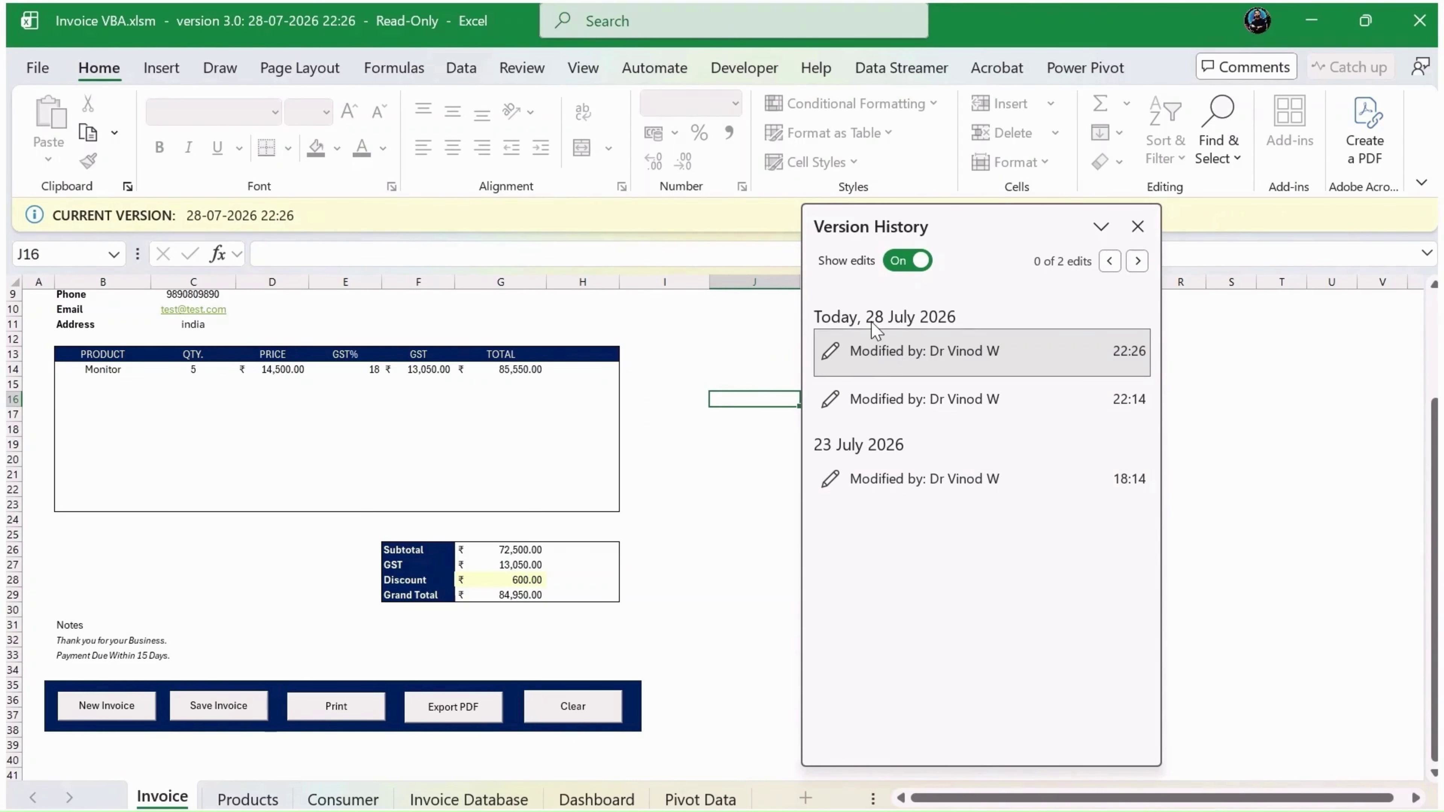
{"action": "left_click", "coordinate": [917, 485]}
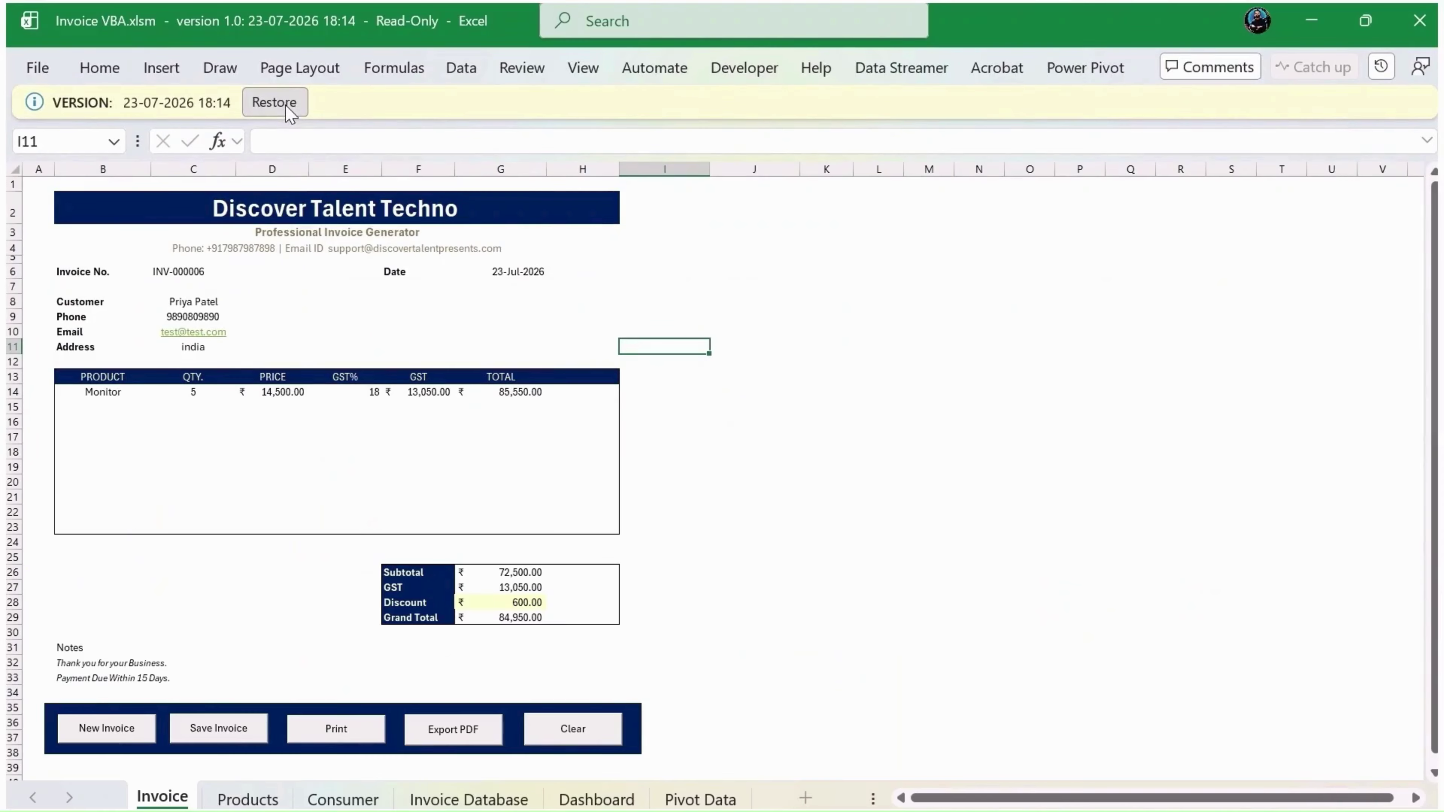
{"action": "left_click", "coordinate": [276, 104]}
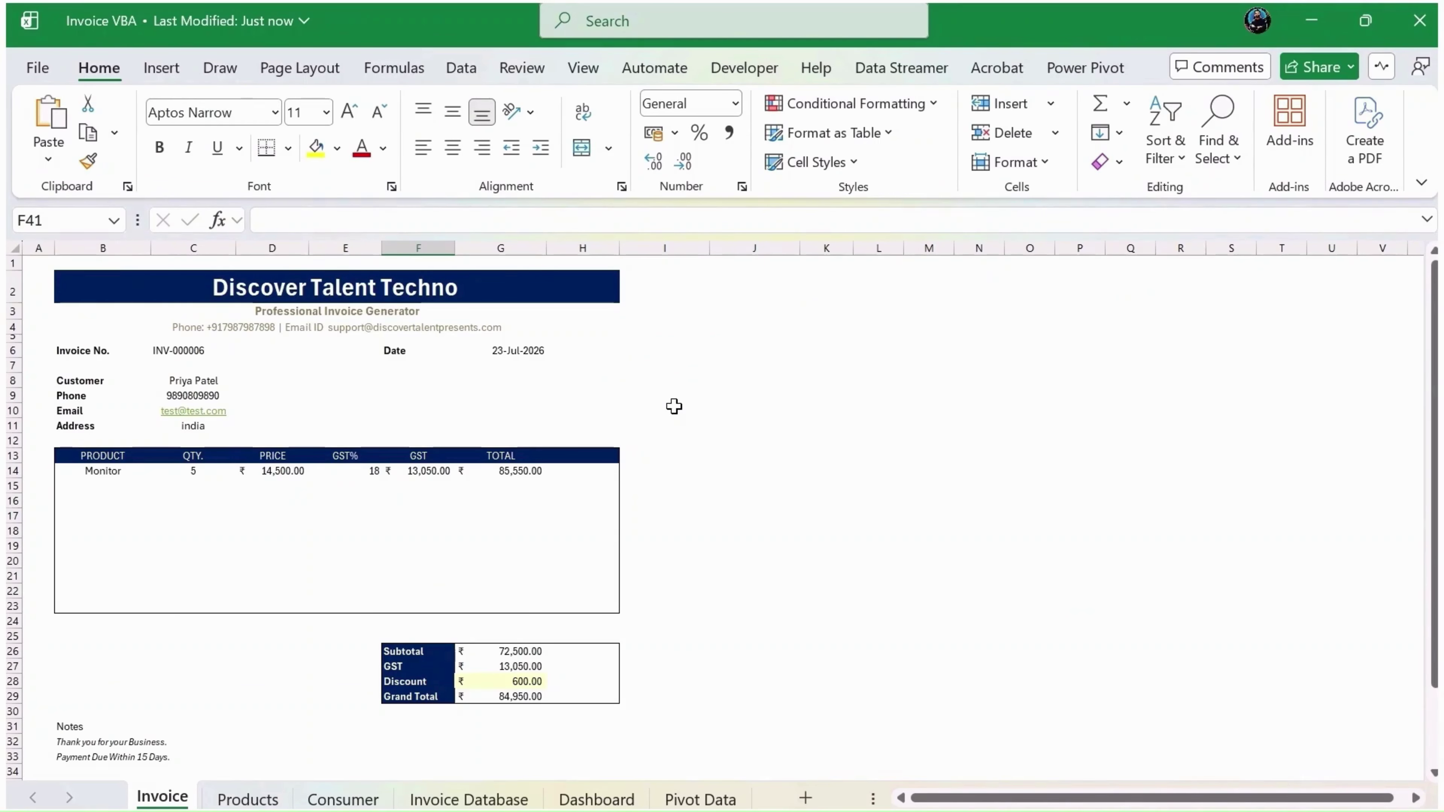
- Look over the restored invoice and bring up the notice about changes in the workbook, then dismiss it
{"action": "scroll", "coordinate": [651, 423], "scroll_direction": "down", "scroll_amount": 4}
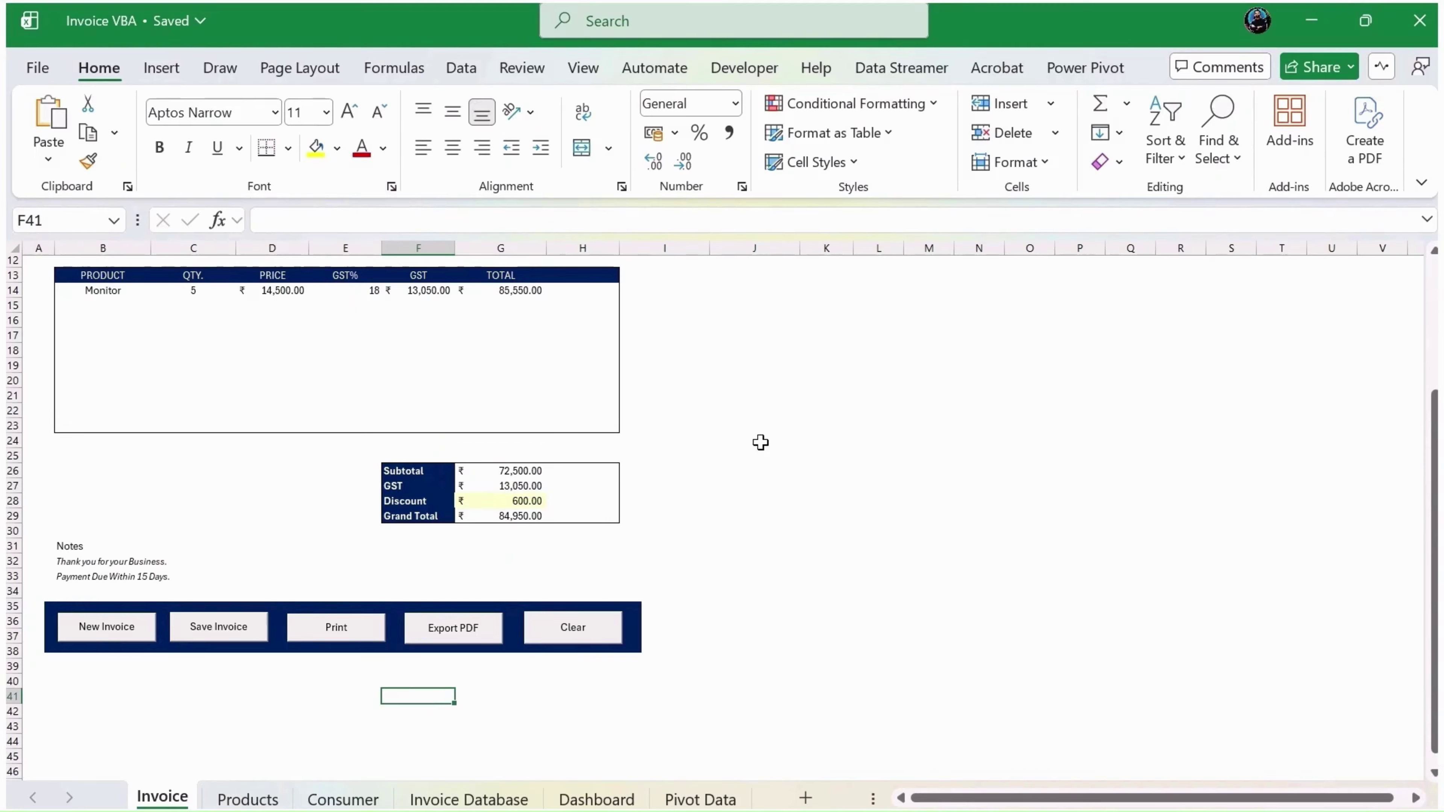
{"action": "left_click", "coordinate": [1385, 74]}
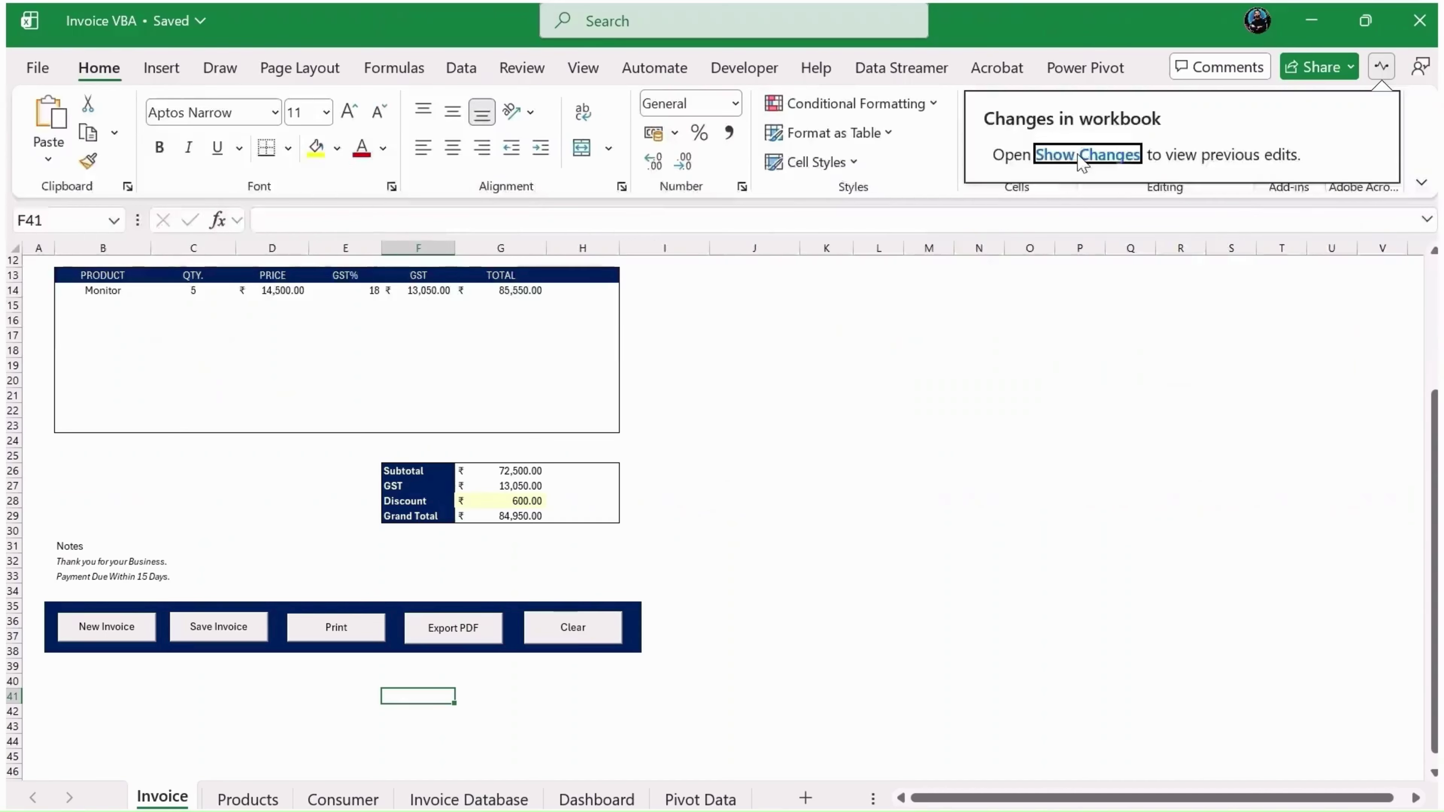
{"action": "left_click", "coordinate": [829, 487]}
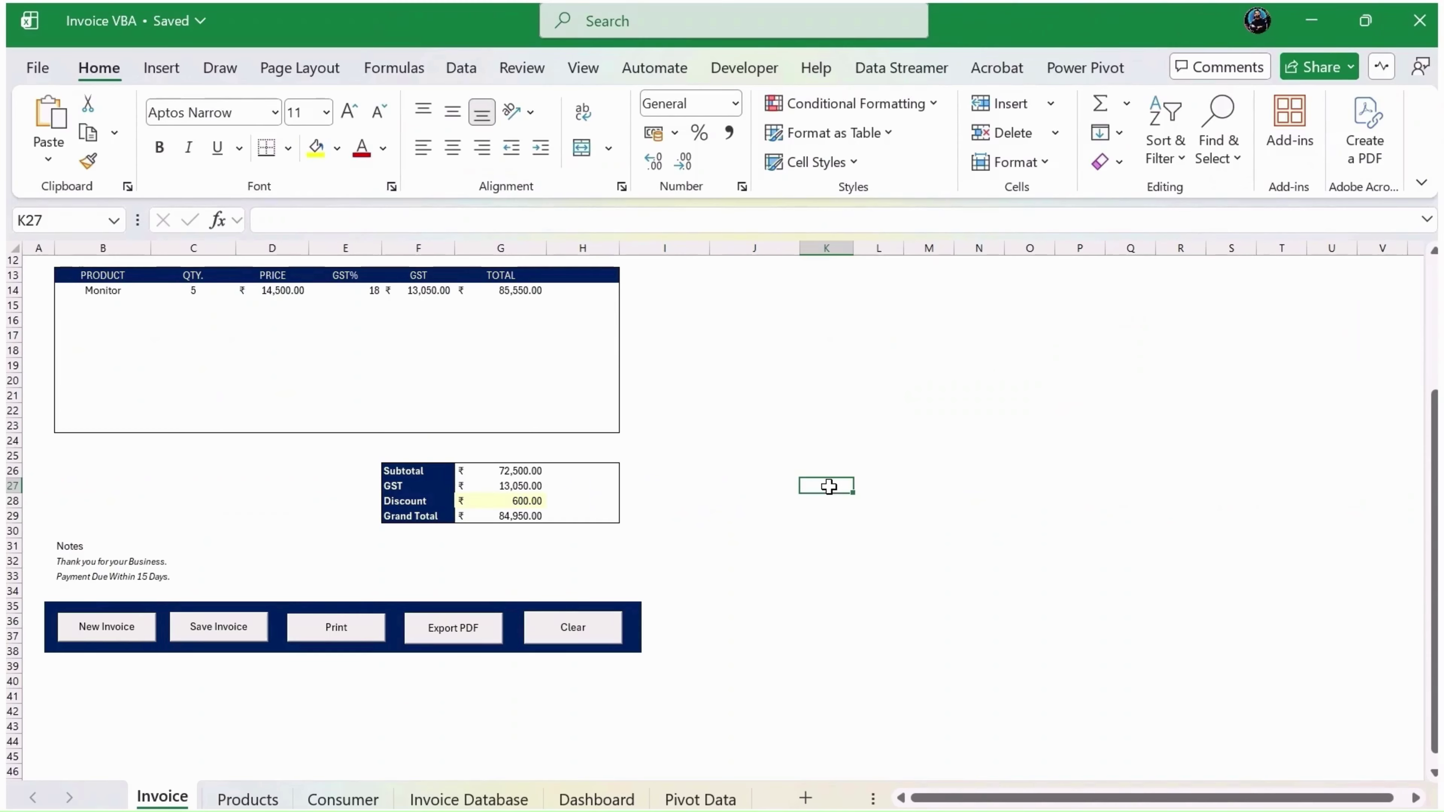
- Switch to OneDrive in the browser and start a new Excel workbook from its home page
{"action": "left_click", "coordinate": [730, 33]}
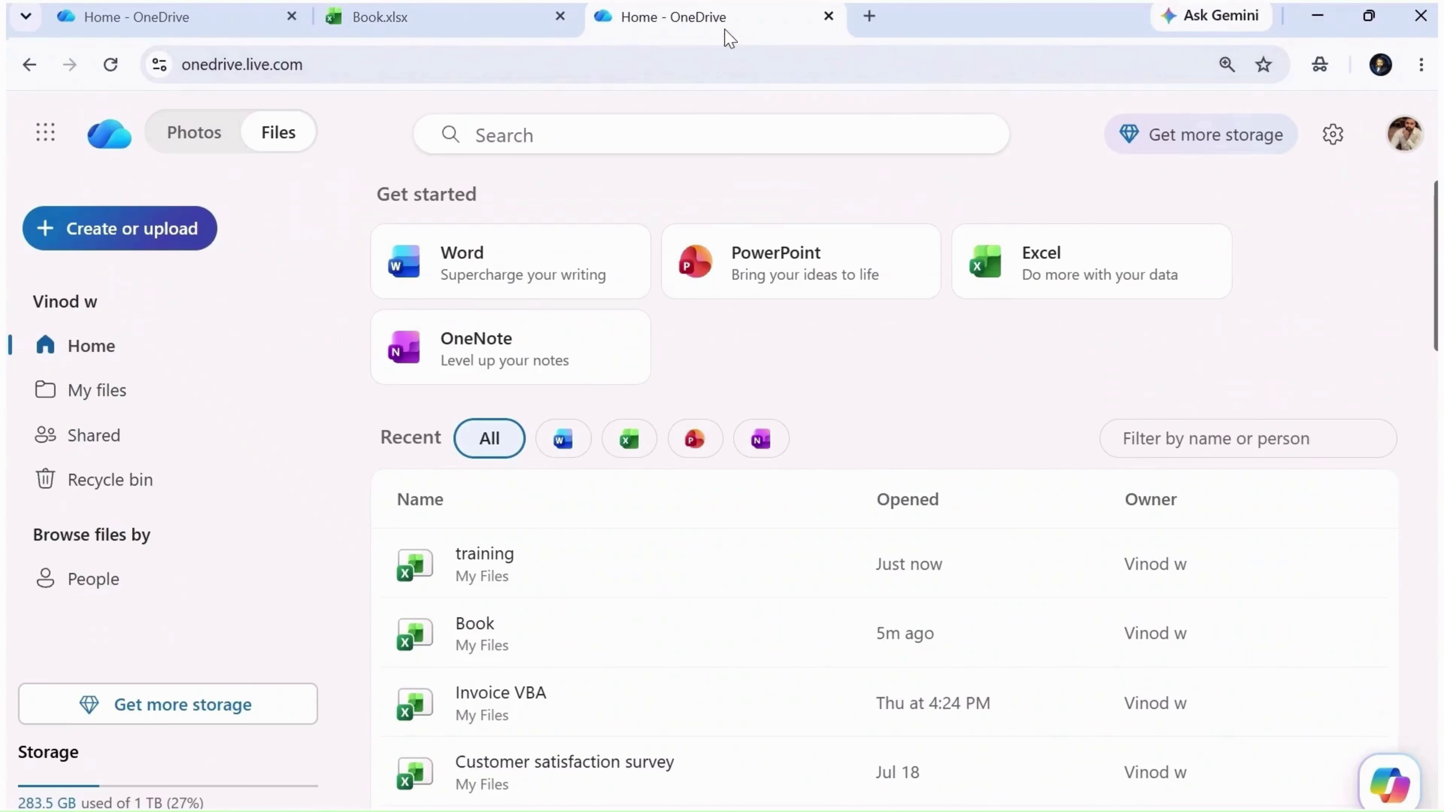
{"action": "left_click", "coordinate": [1085, 292]}
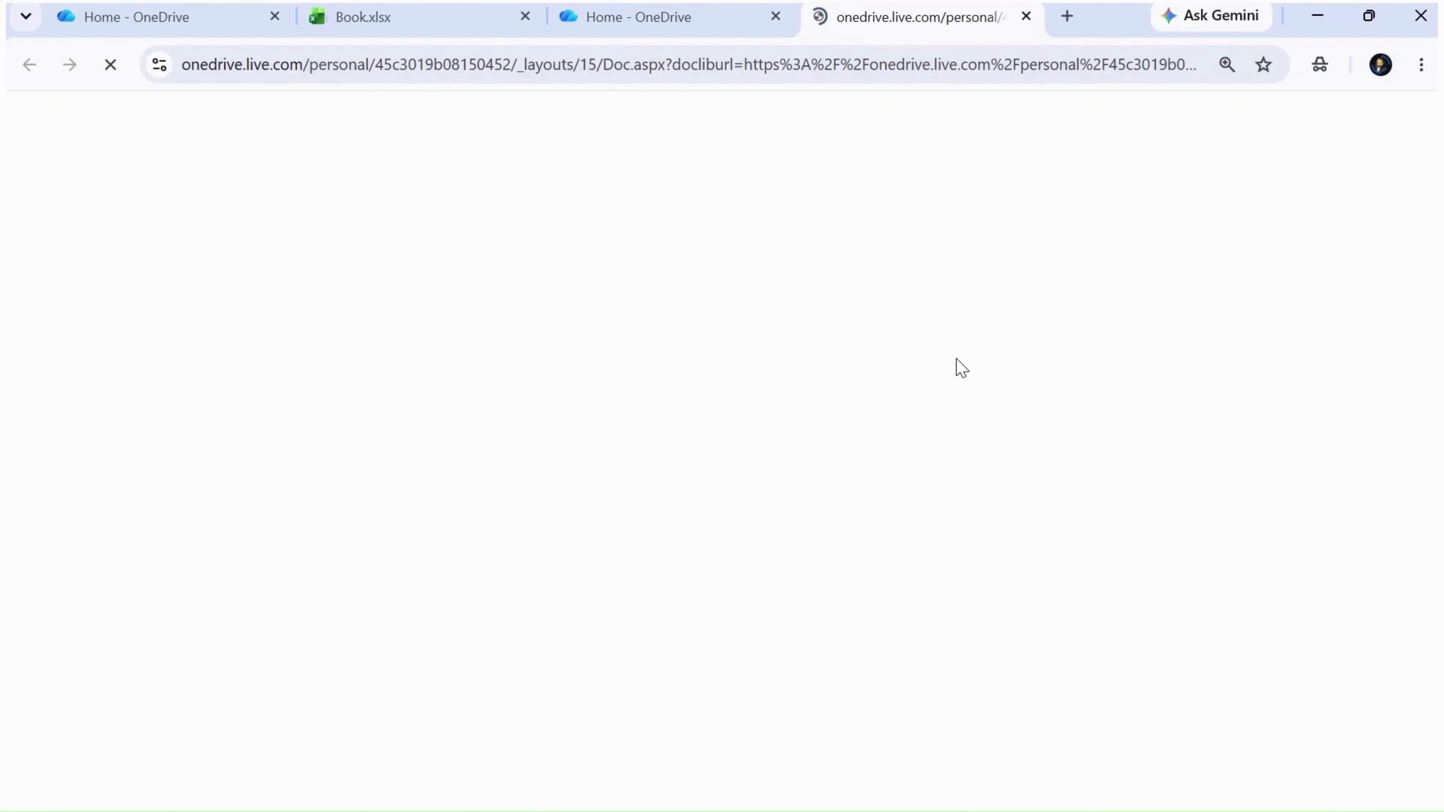
- Open the Financial Dashboard workbook from the full list of recent OneDrive files
{"action": "left_click", "coordinate": [39, 179]}
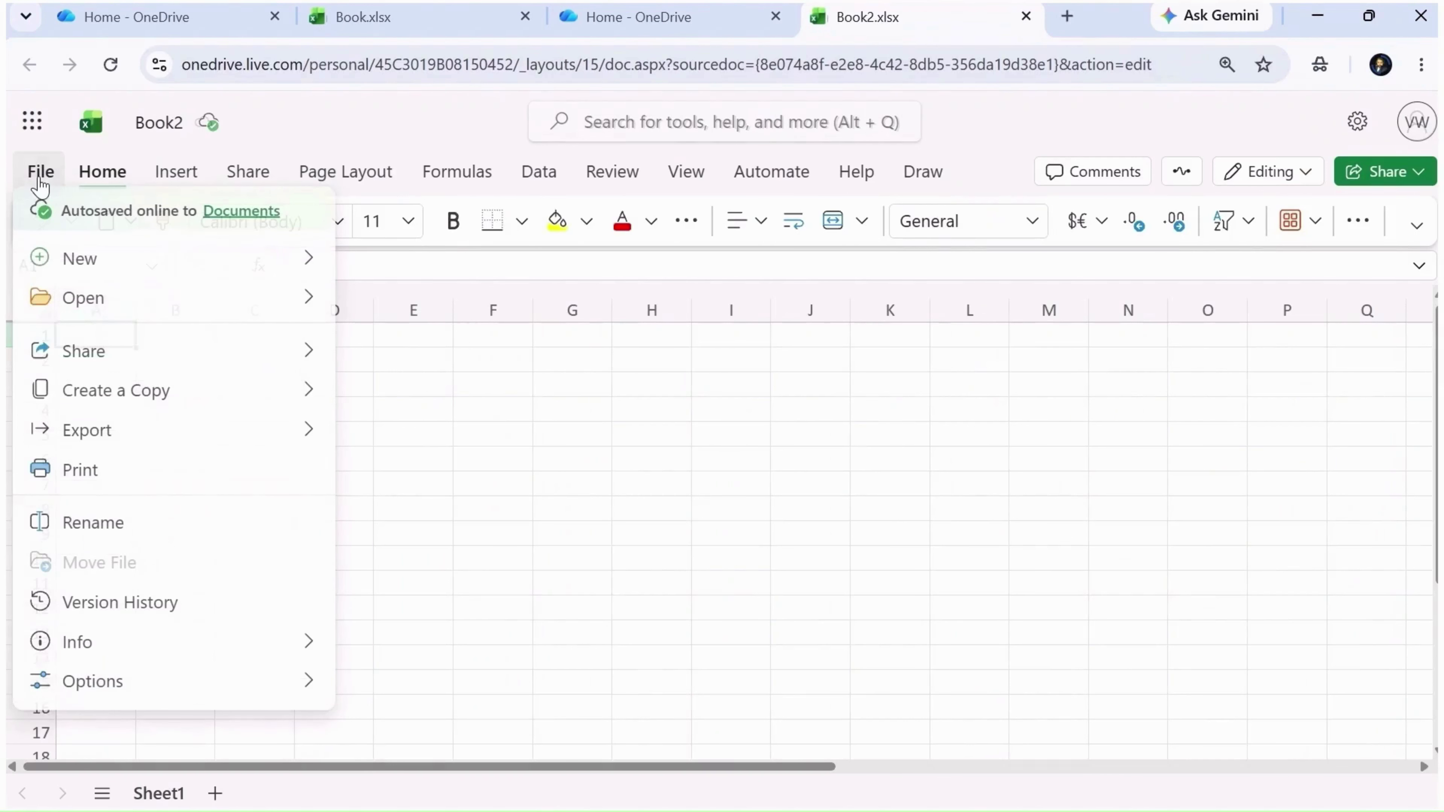
{"action": "mouse_move", "coordinate": [151, 299]}
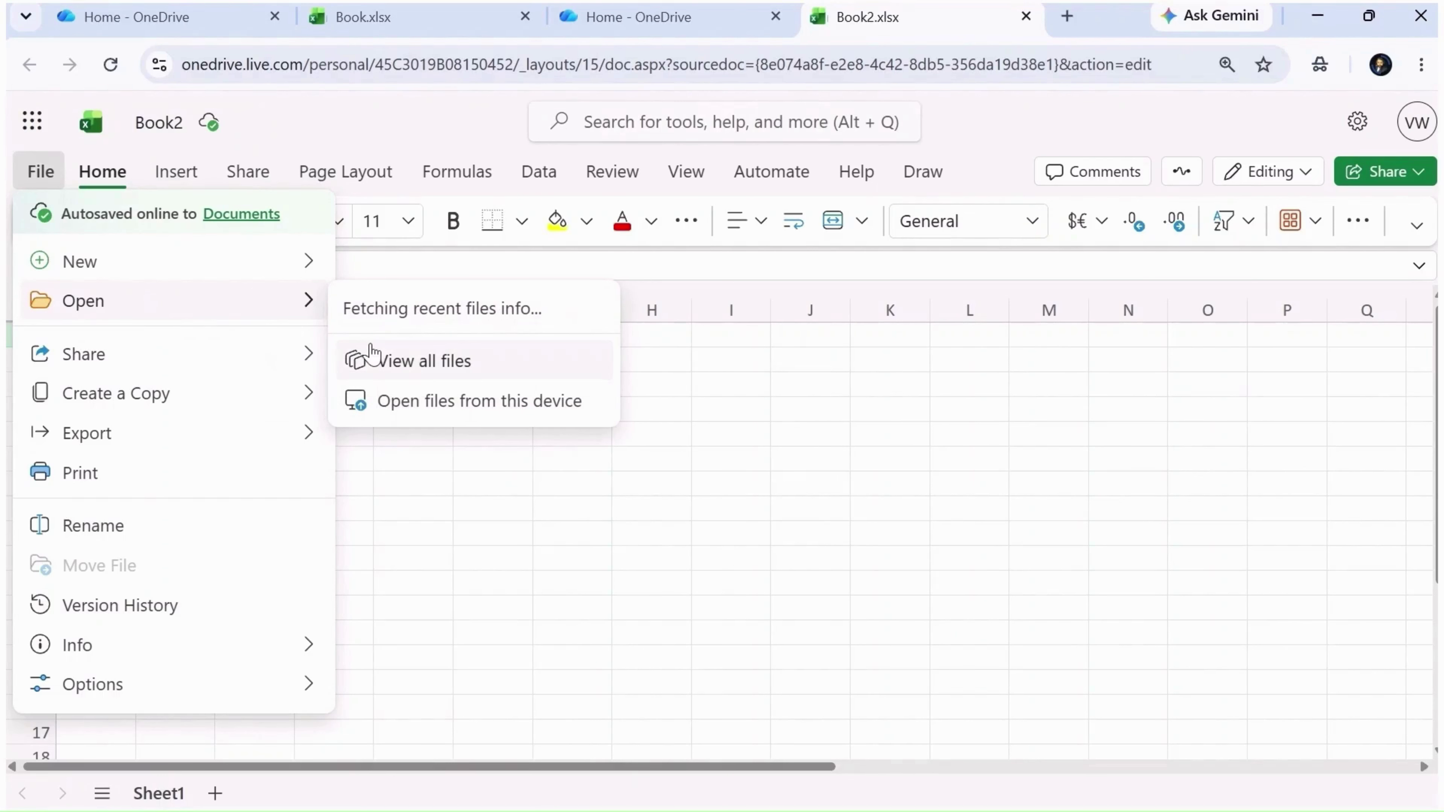
{"action": "left_click", "coordinate": [439, 364]}
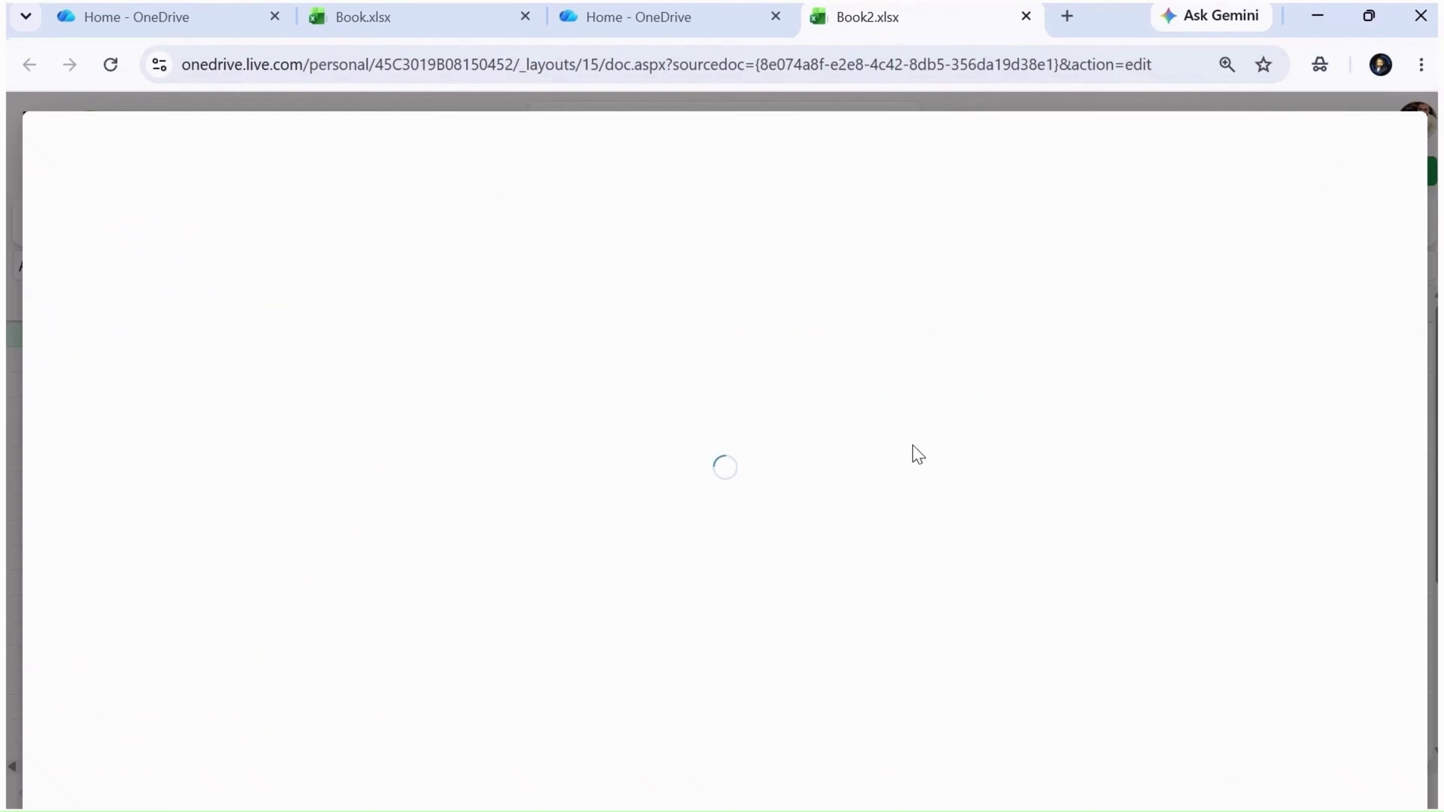
{"action": "scroll", "coordinate": [647, 572], "scroll_direction": "down", "scroll_amount": 5}
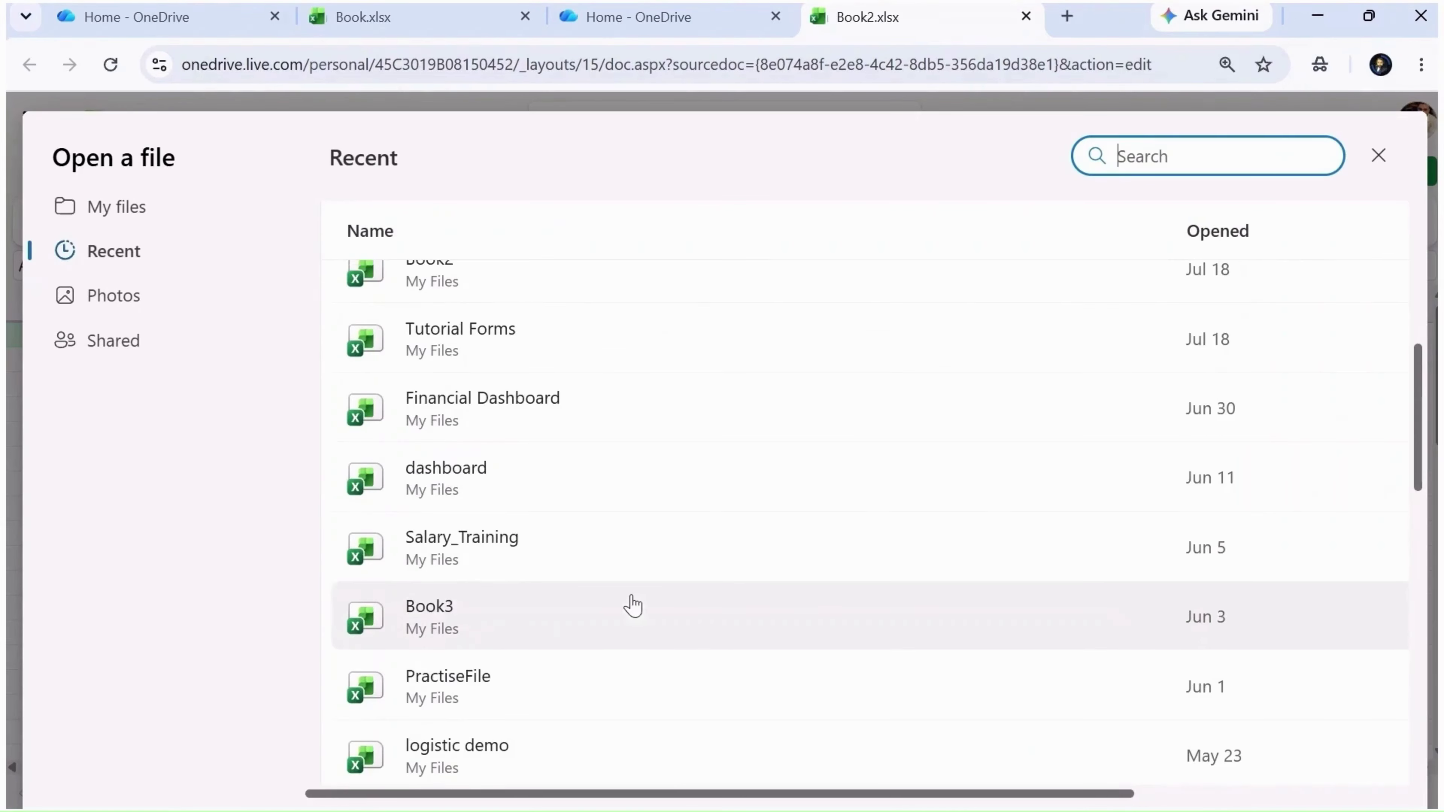
{"action": "scroll", "coordinate": [555, 683], "scroll_direction": "up", "scroll_amount": 3}
{"action": "left_click", "coordinate": [436, 674]}
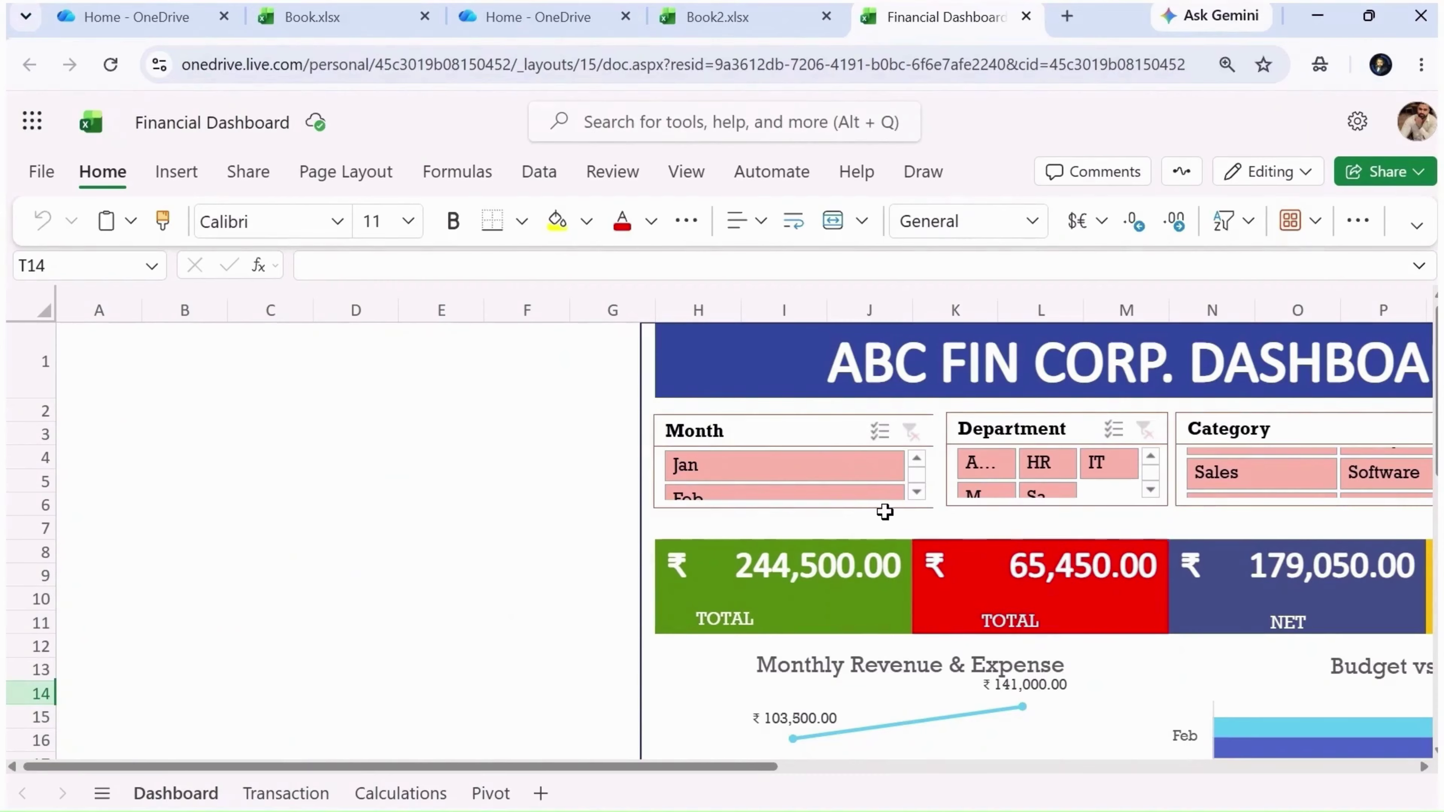
- Change the Budget vs Actual chart on the dashboard to a pie chart
{"action": "key", "text": "ctrl+minus"}
{"action": "key", "text": "ctrl+minus"}
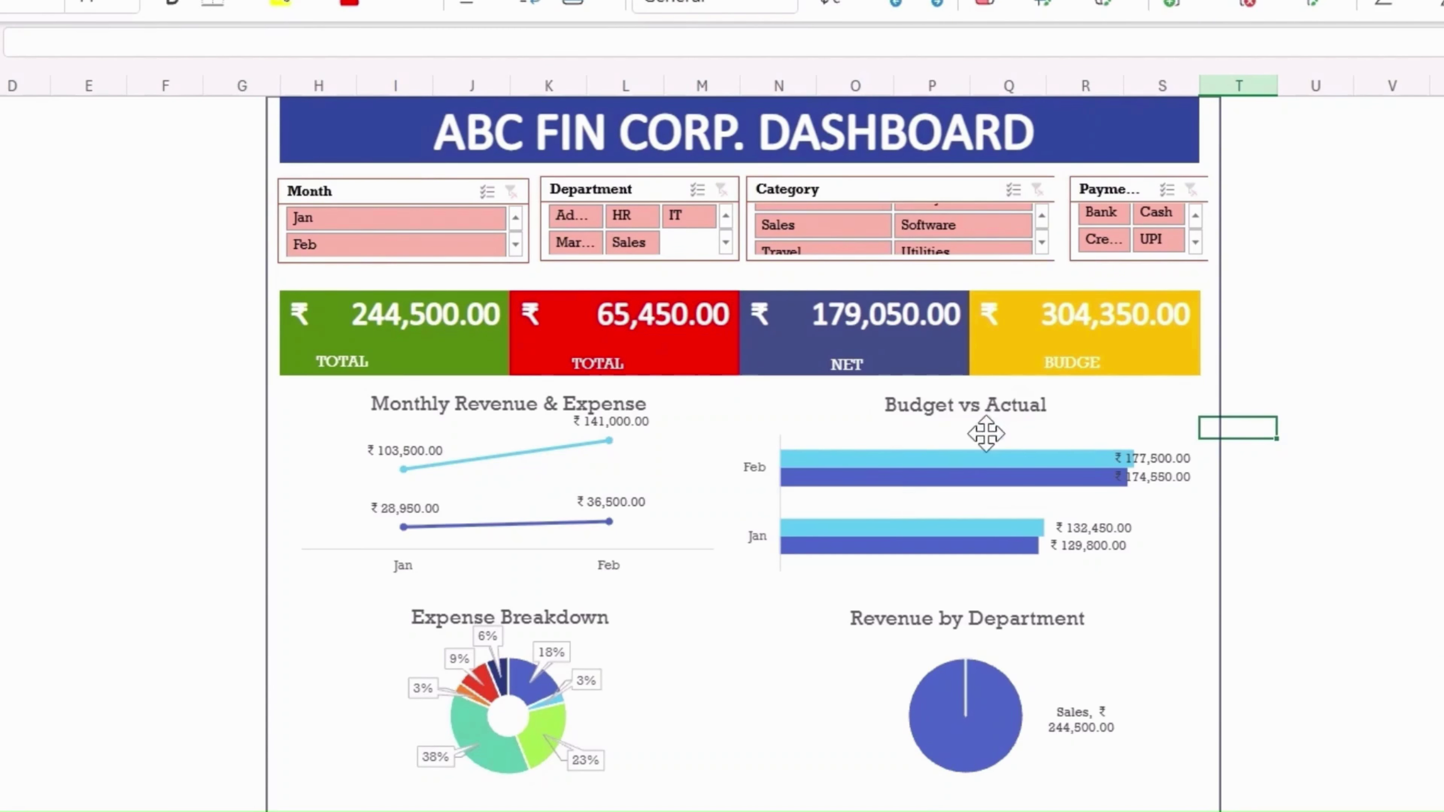
{"action": "left_click", "coordinate": [1114, 407]}
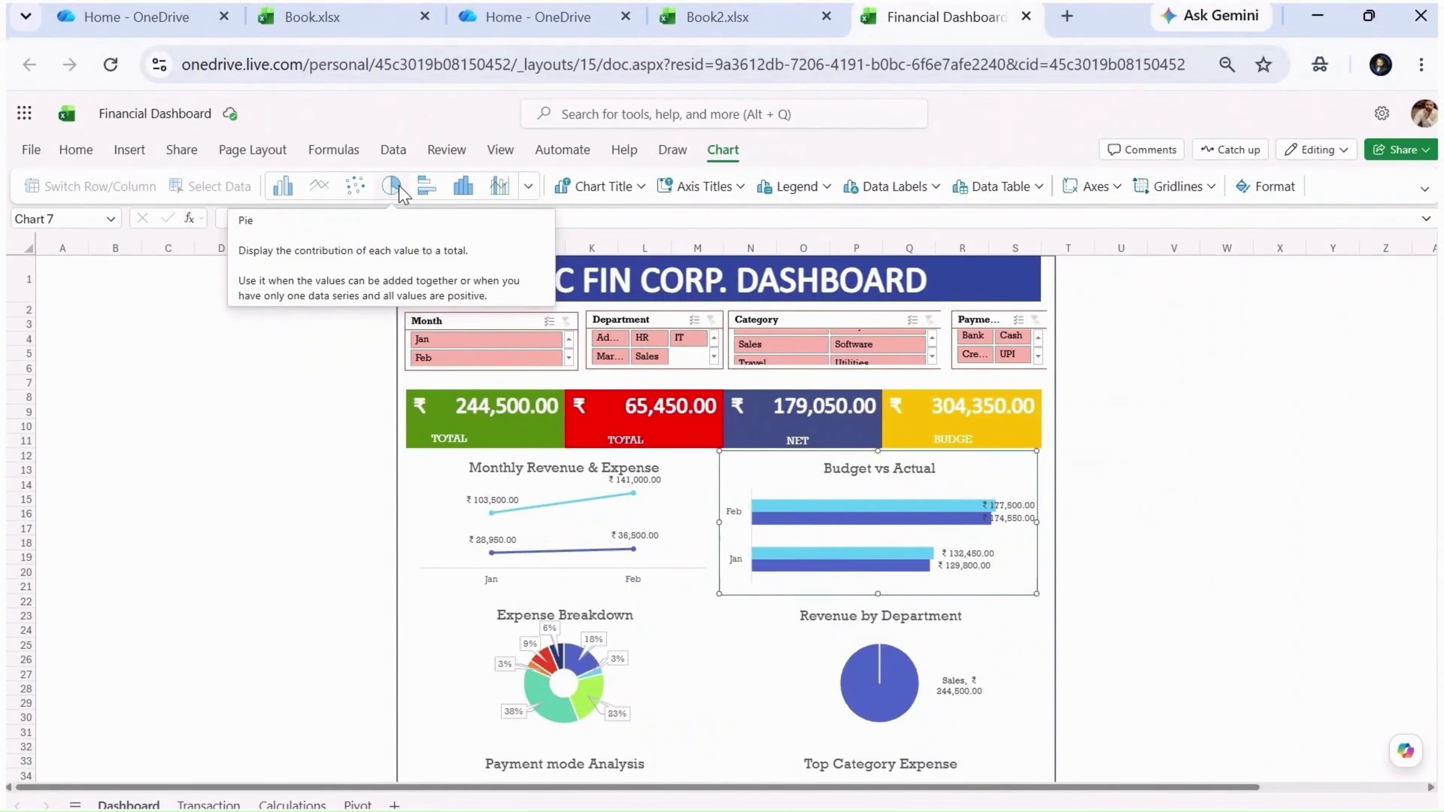
{"action": "left_click", "coordinate": [396, 189]}
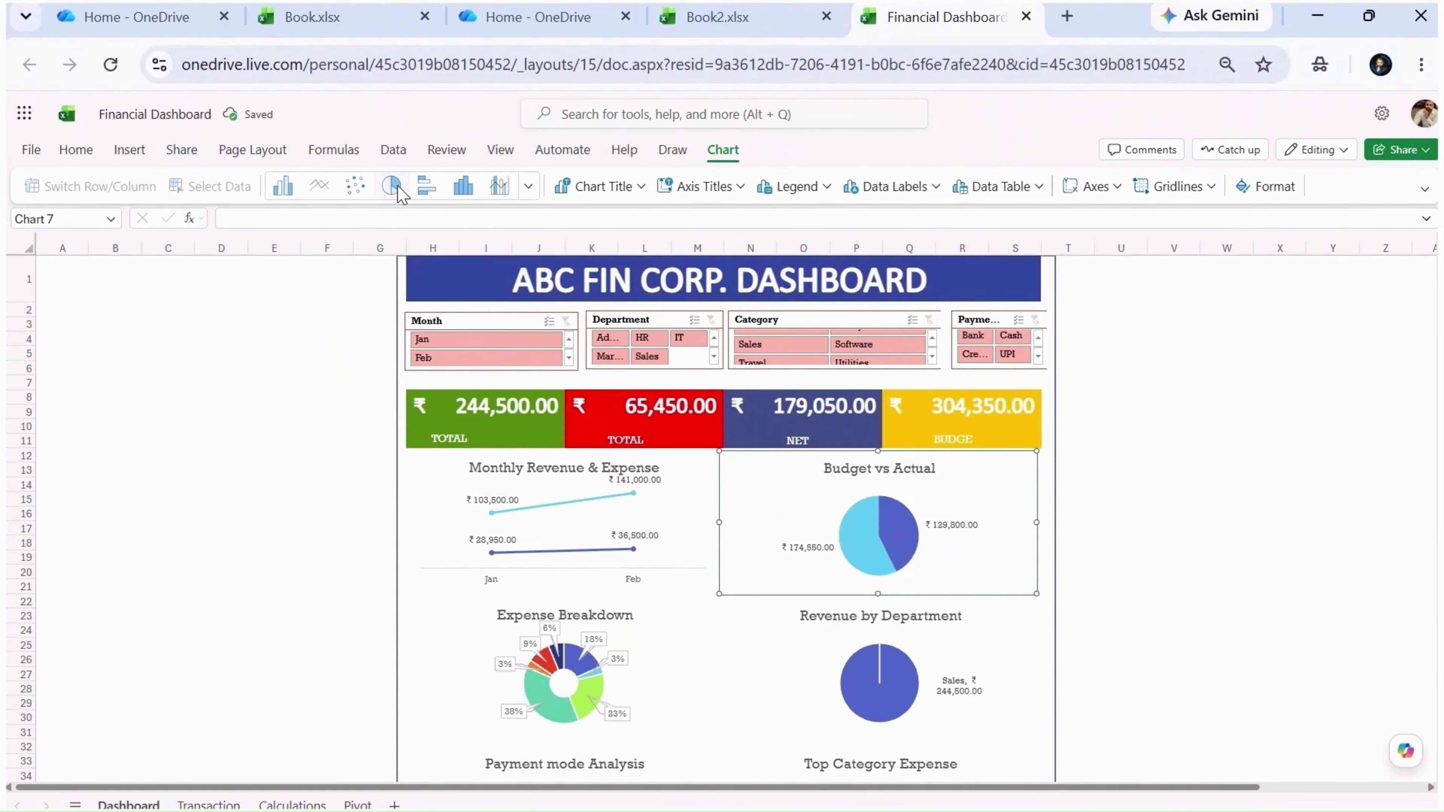
- Try to change the Expense Breakdown chart to a histogram and dismiss the resulting dialog
{"action": "left_click", "coordinate": [665, 658]}
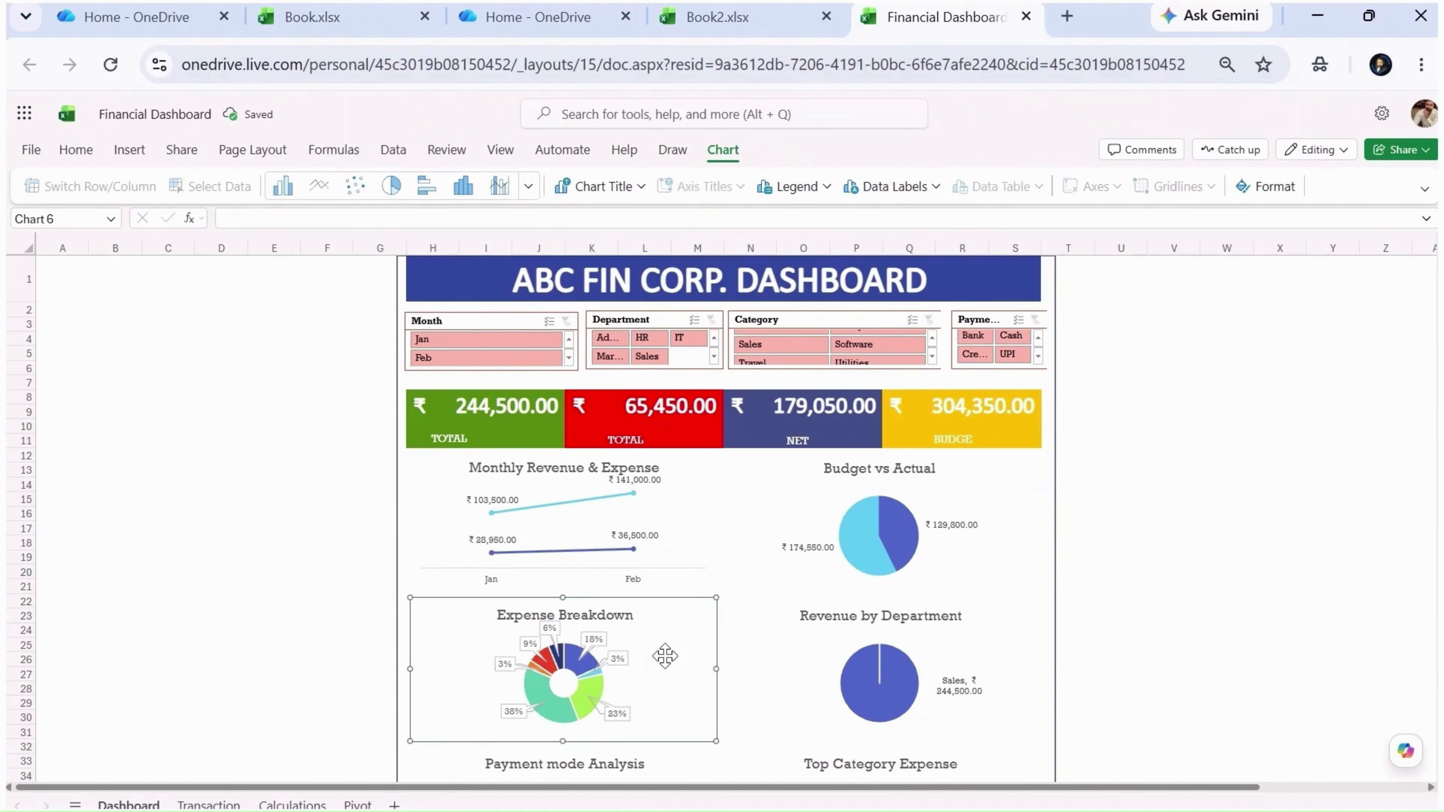
{"action": "left_click", "coordinate": [474, 193]}
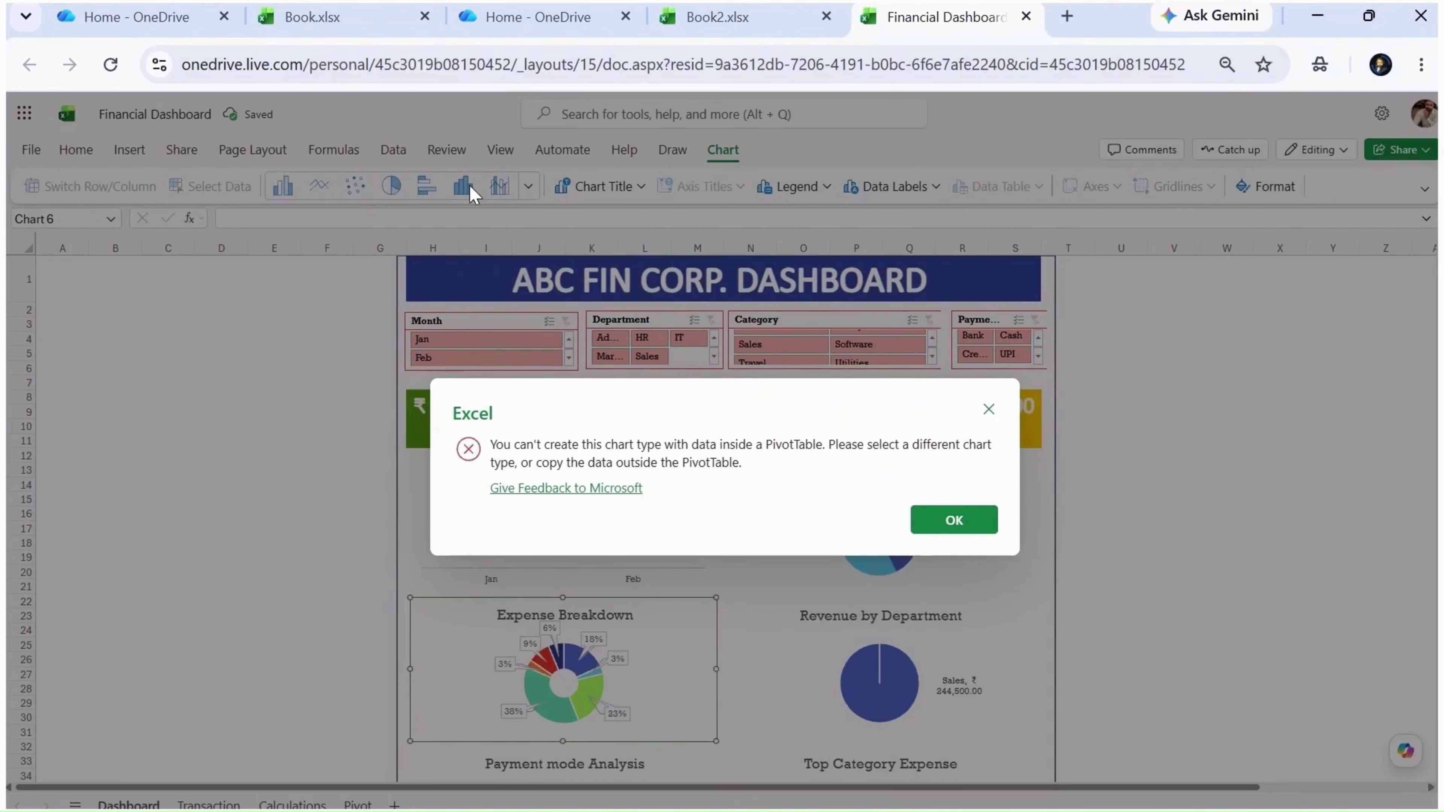
{"action": "left_click", "coordinate": [982, 522]}
- Change the Monthly Revenue & Expense chart to clustered columns and the Revenue by Department chart to a combo chart
{"action": "left_click", "coordinate": [693, 547]}
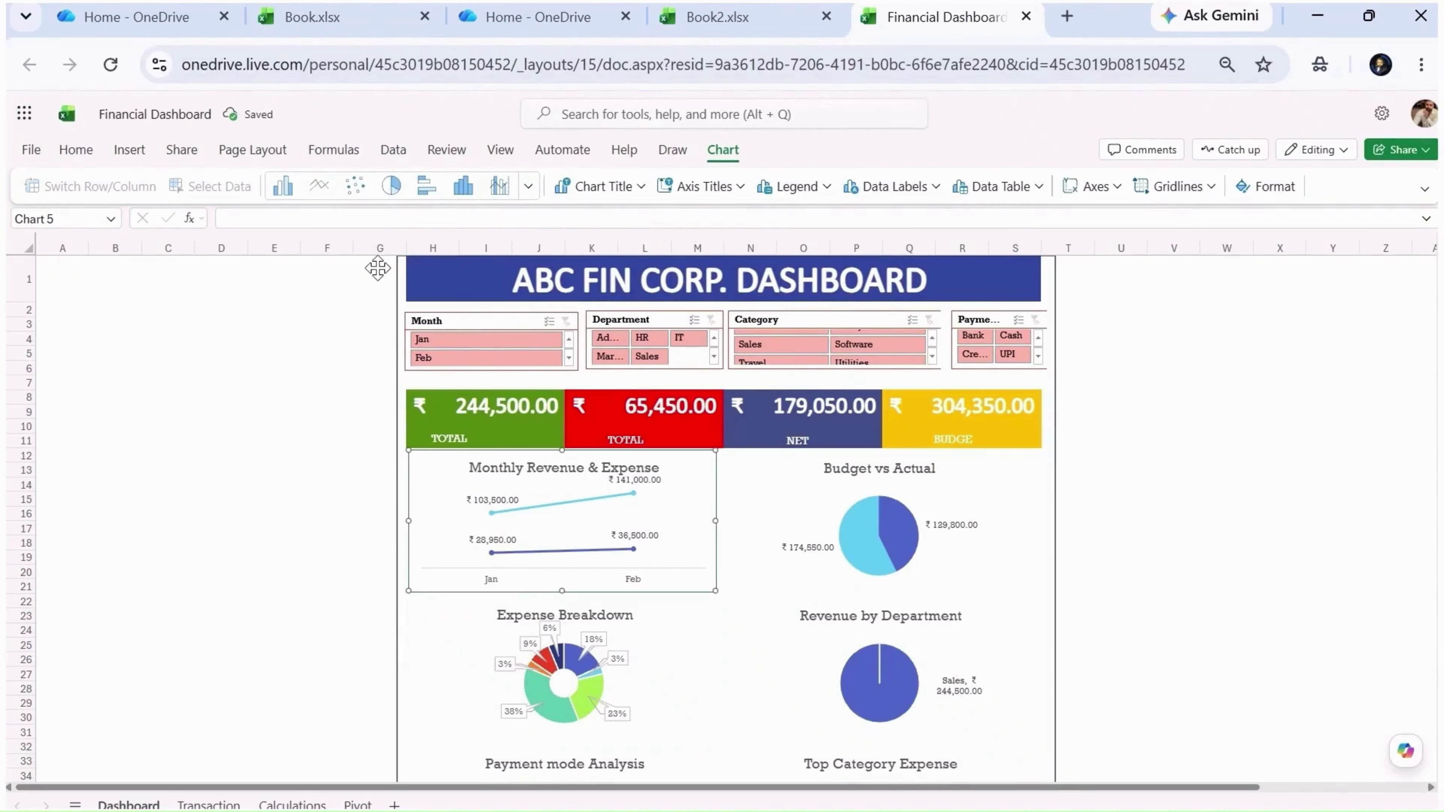
{"action": "left_click", "coordinate": [286, 194]}
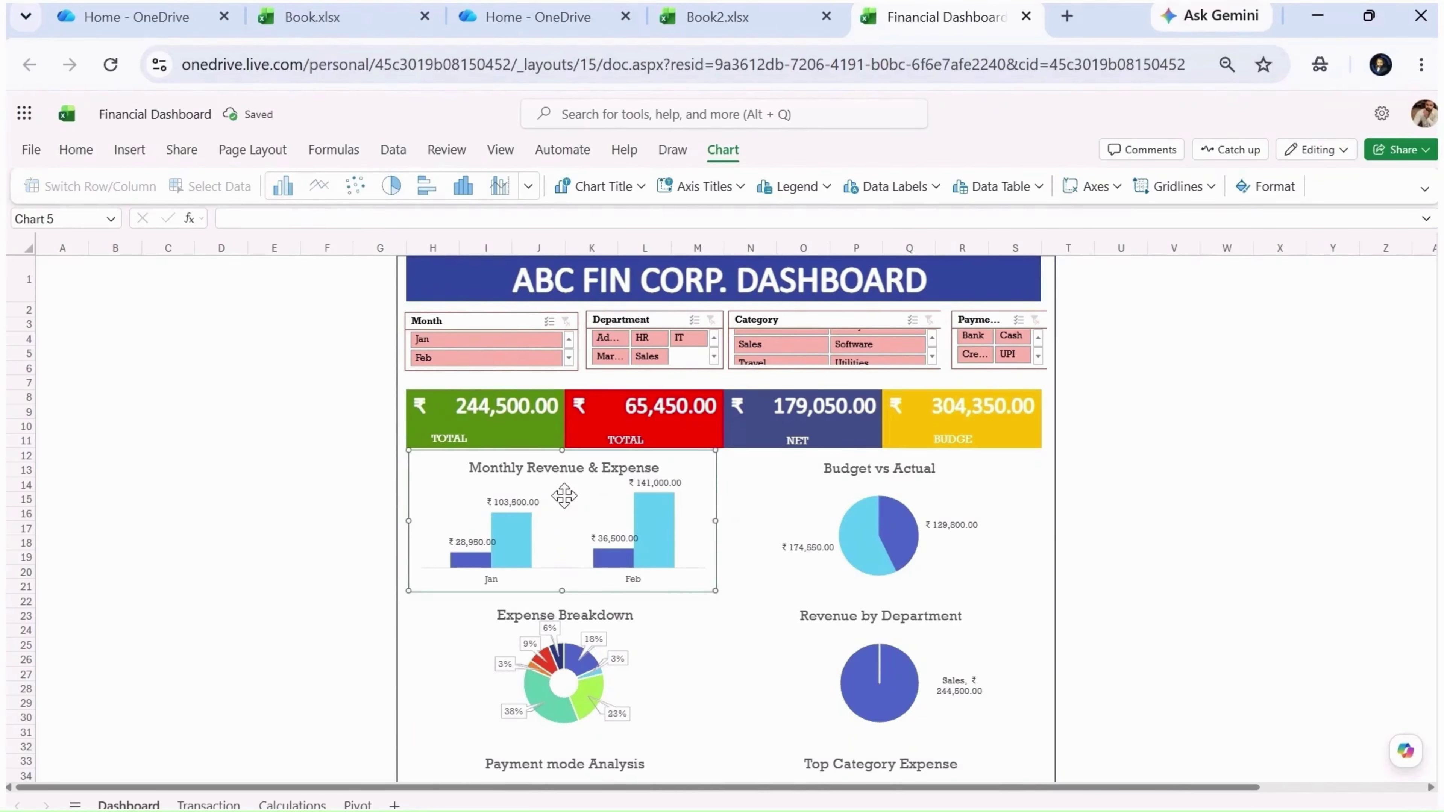
{"action": "left_click", "coordinate": [805, 693]}
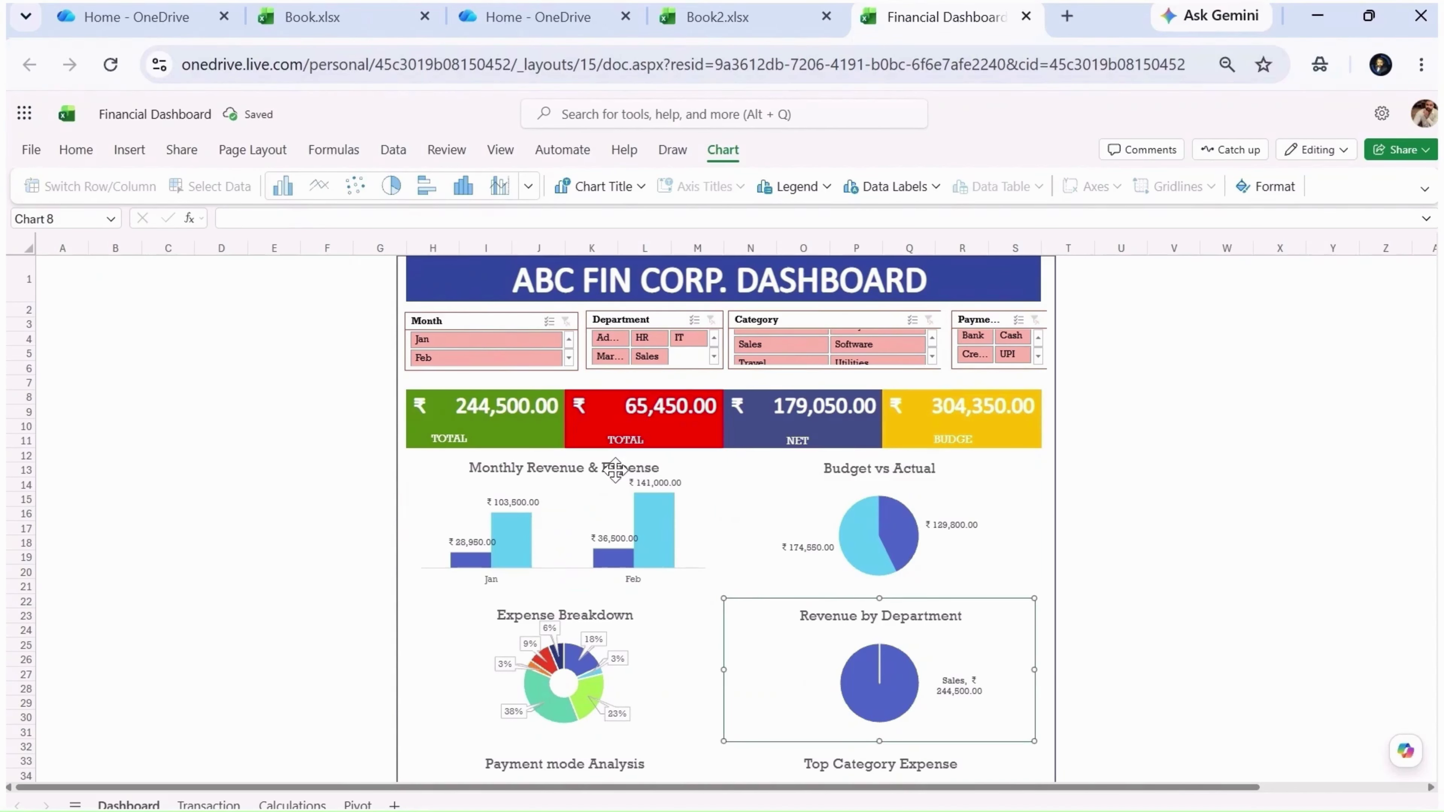
{"action": "left_click", "coordinate": [499, 187]}
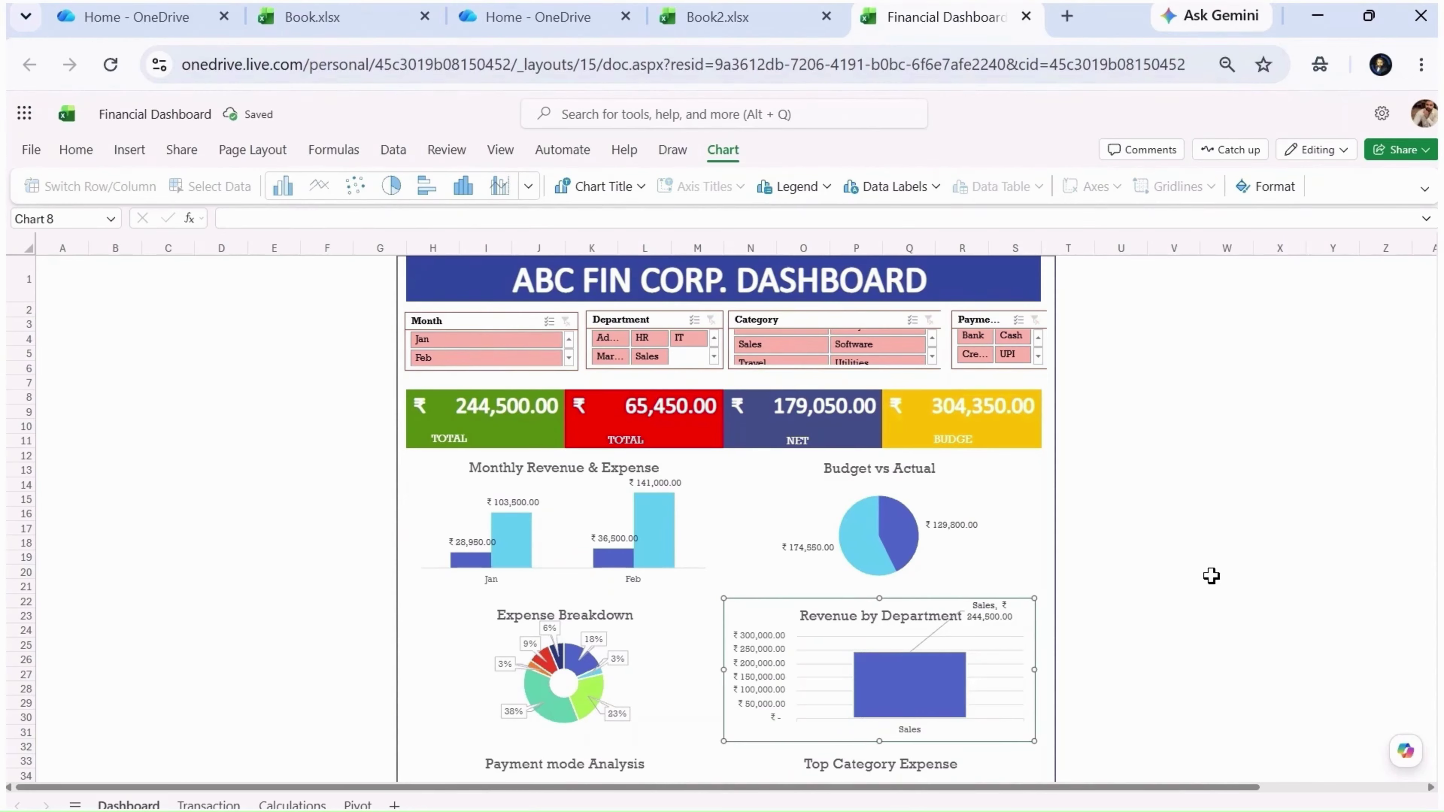
- Change the Expense Breakdown chart to a 100% stacked bar chart and deselect it
{"action": "left_click", "coordinate": [643, 642]}
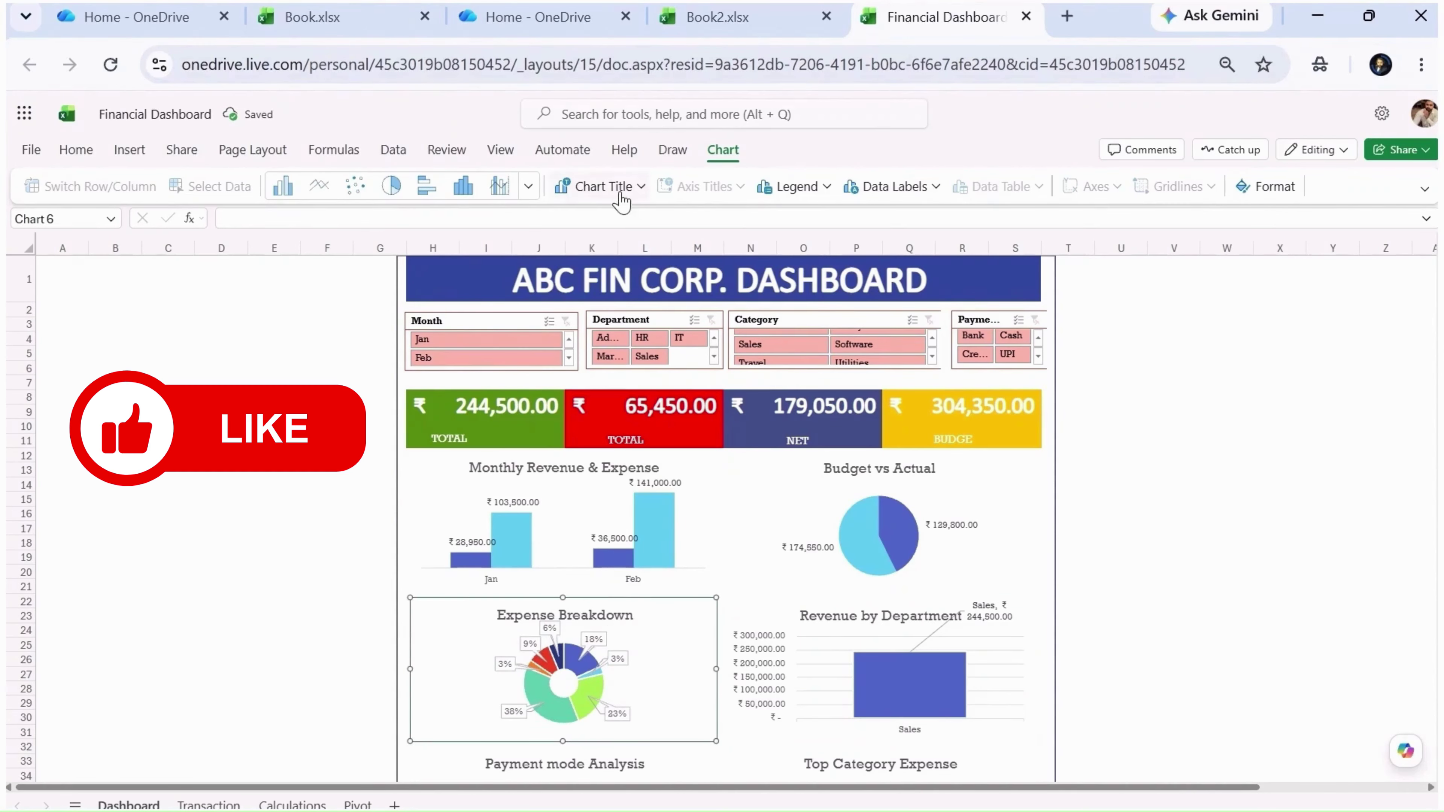
{"action": "left_click", "coordinate": [530, 188]}
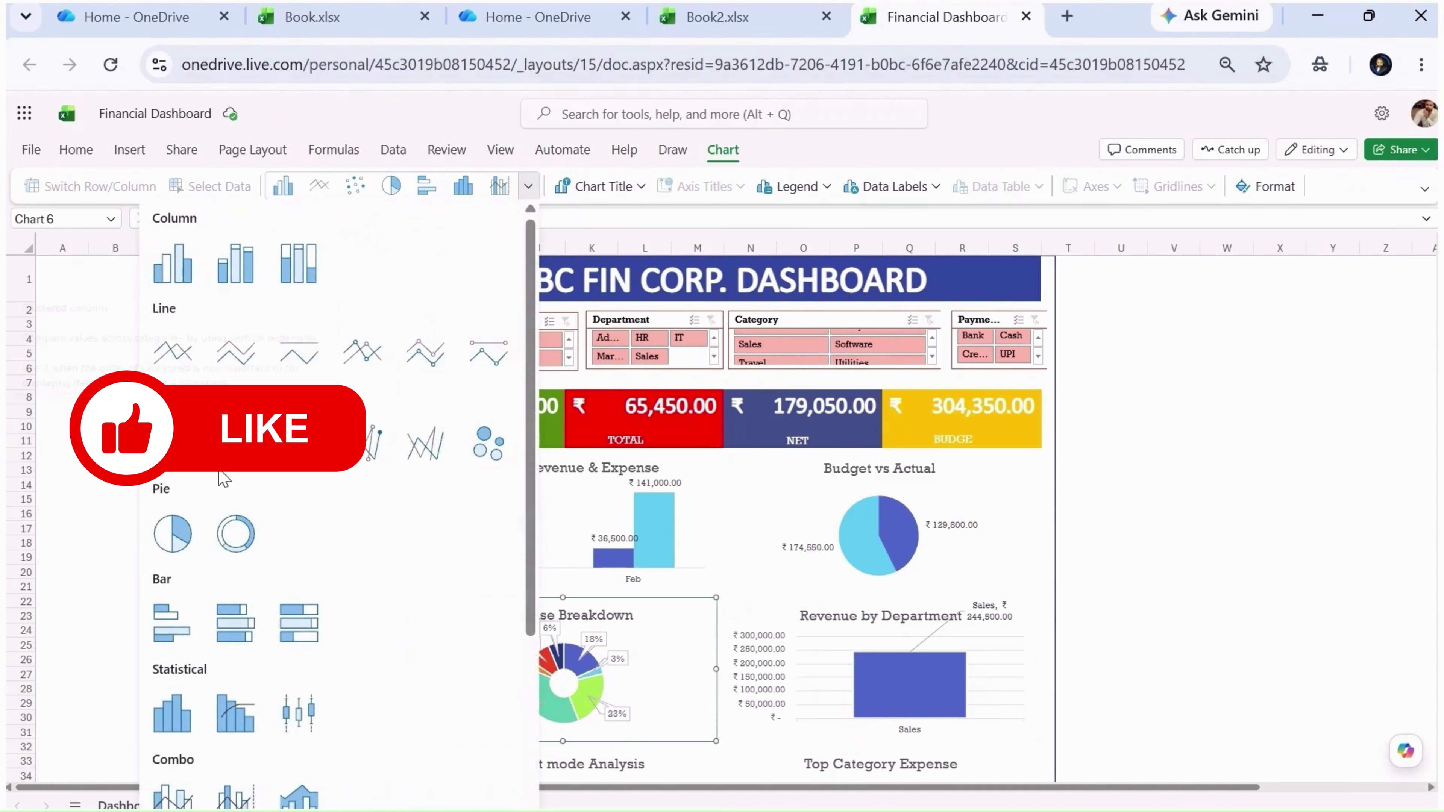
{"action": "left_click", "coordinate": [756, 676]}
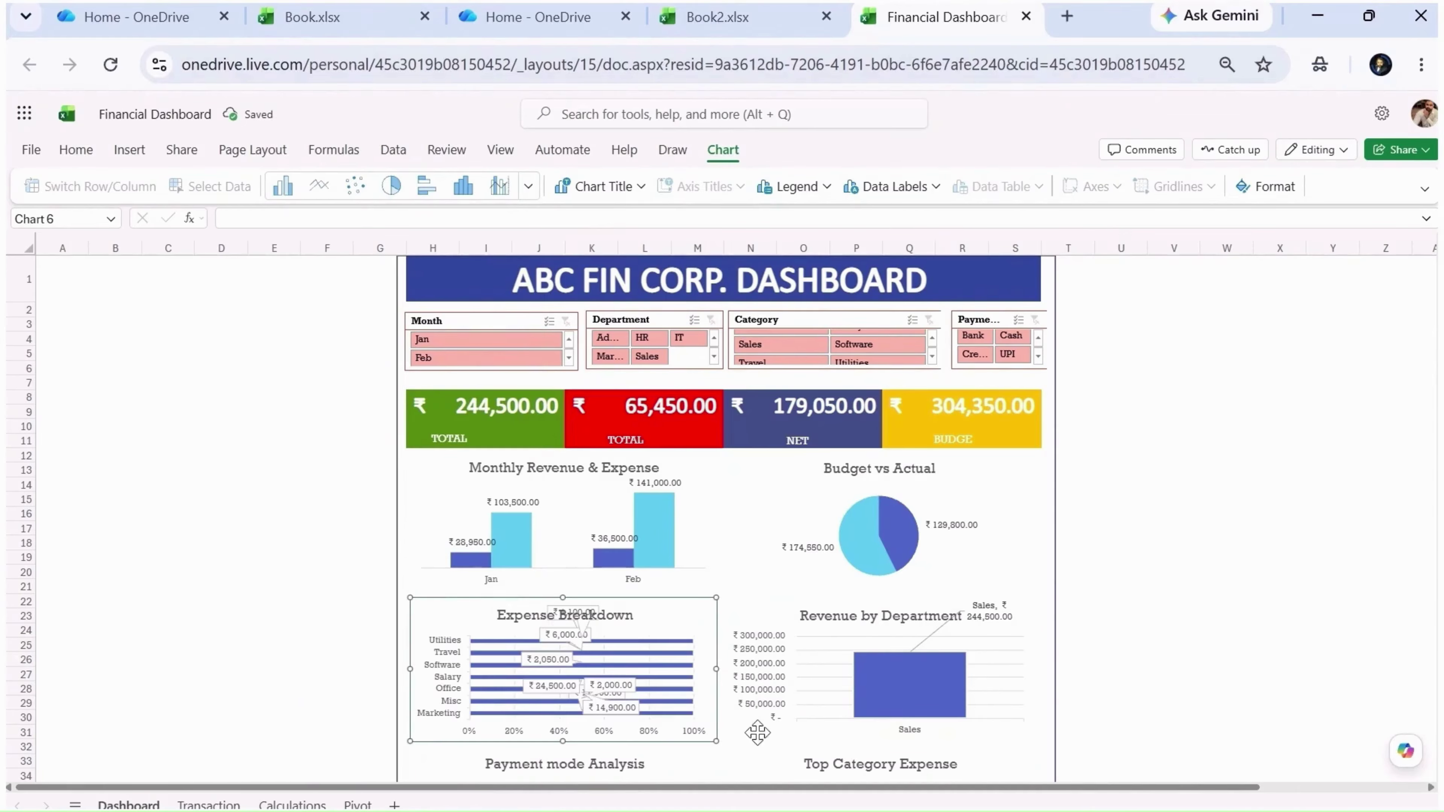
{"action": "left_click", "coordinate": [1137, 544]}
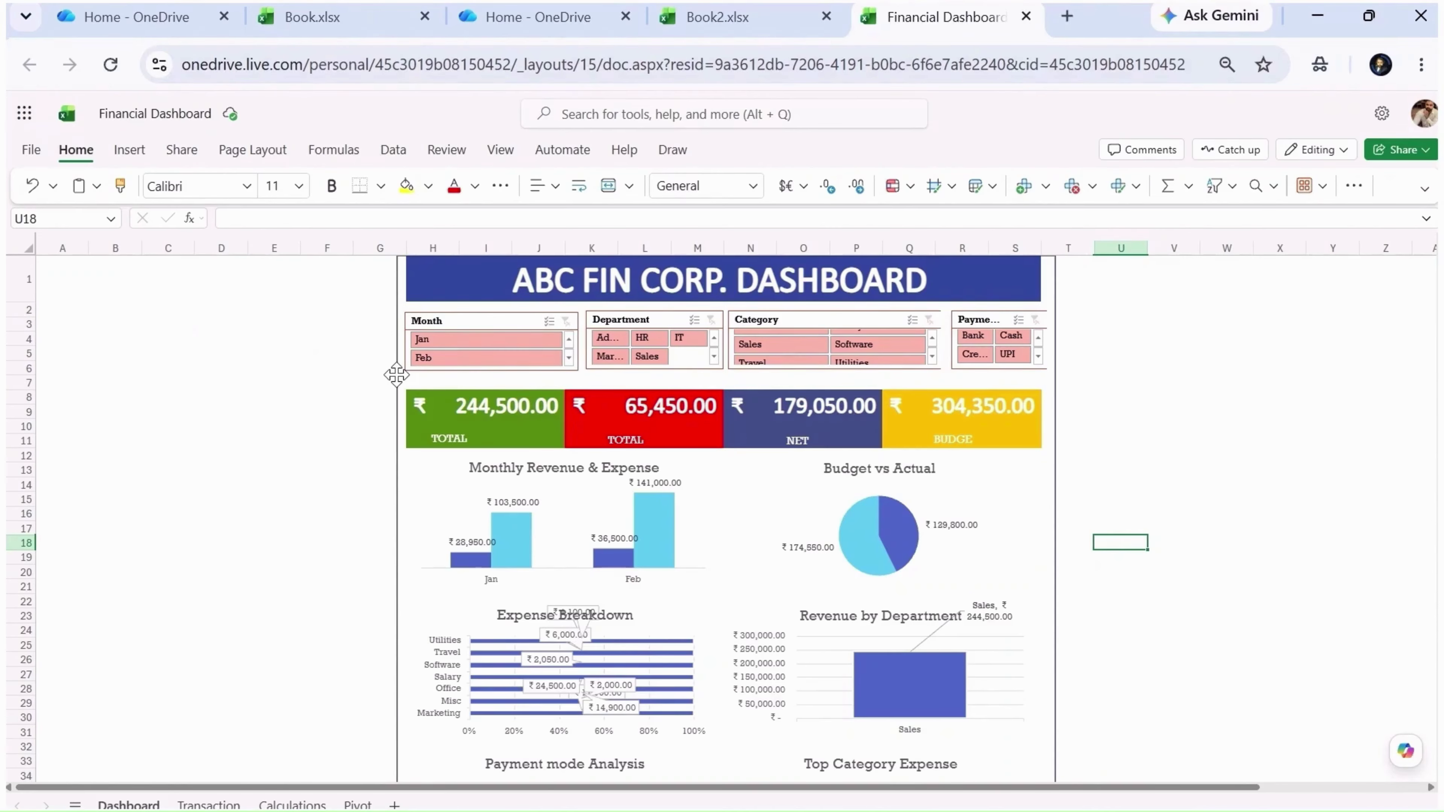
- Open the Financial Dashboard's version history and preview the version from June 29, 10:48 PM
{"action": "left_click", "coordinate": [327, 354]}
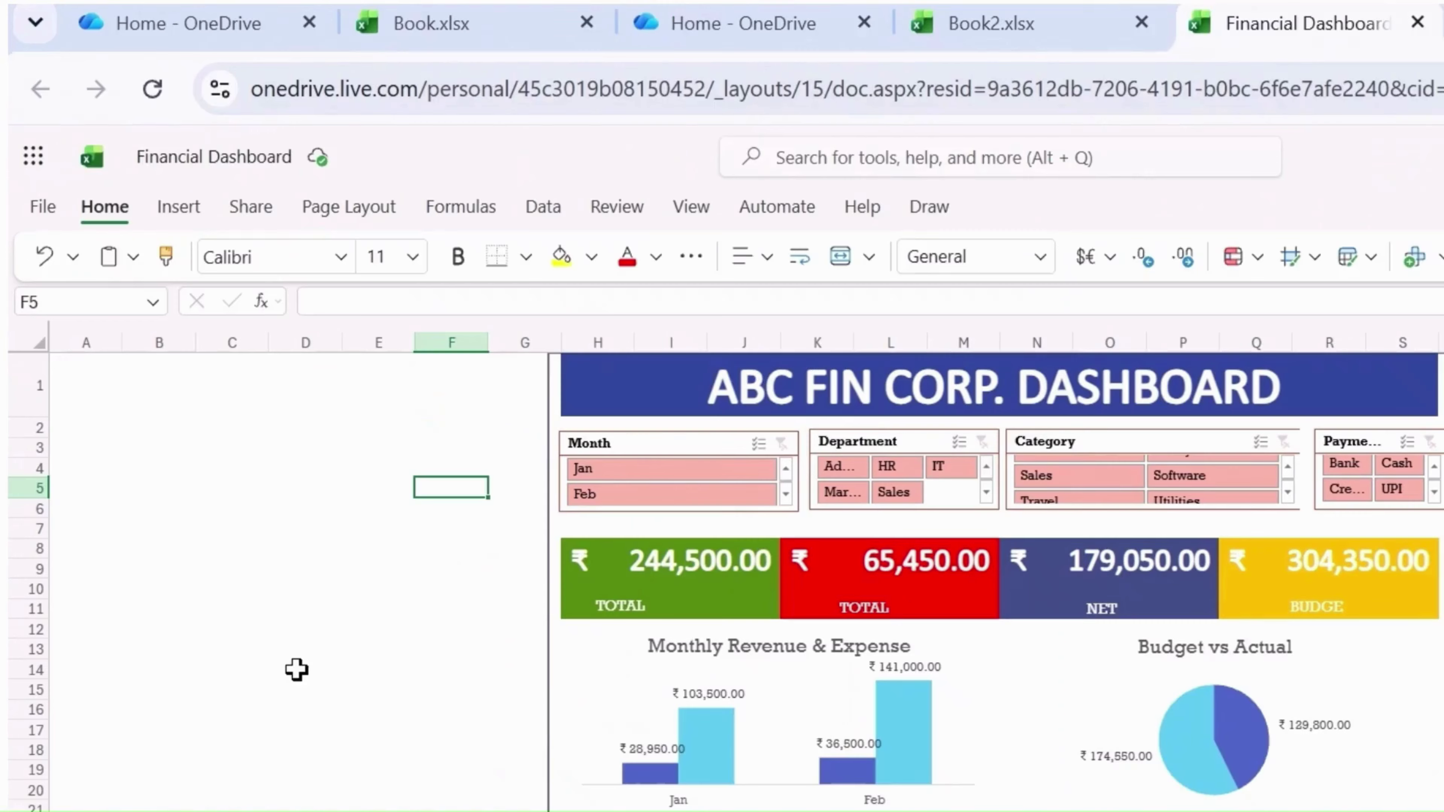
{"action": "left_click", "coordinate": [35, 156]}
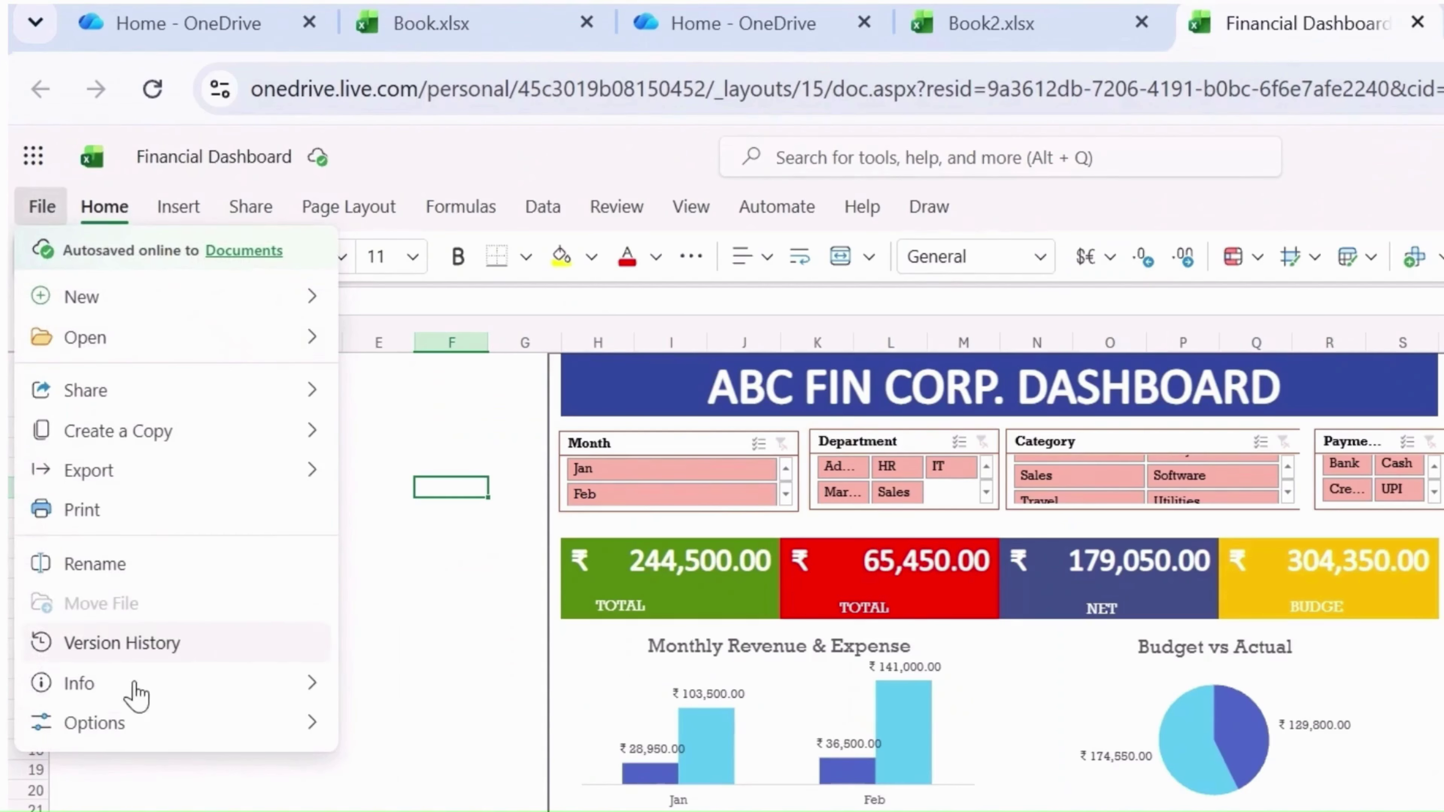
{"action": "left_click", "coordinate": [182, 646]}
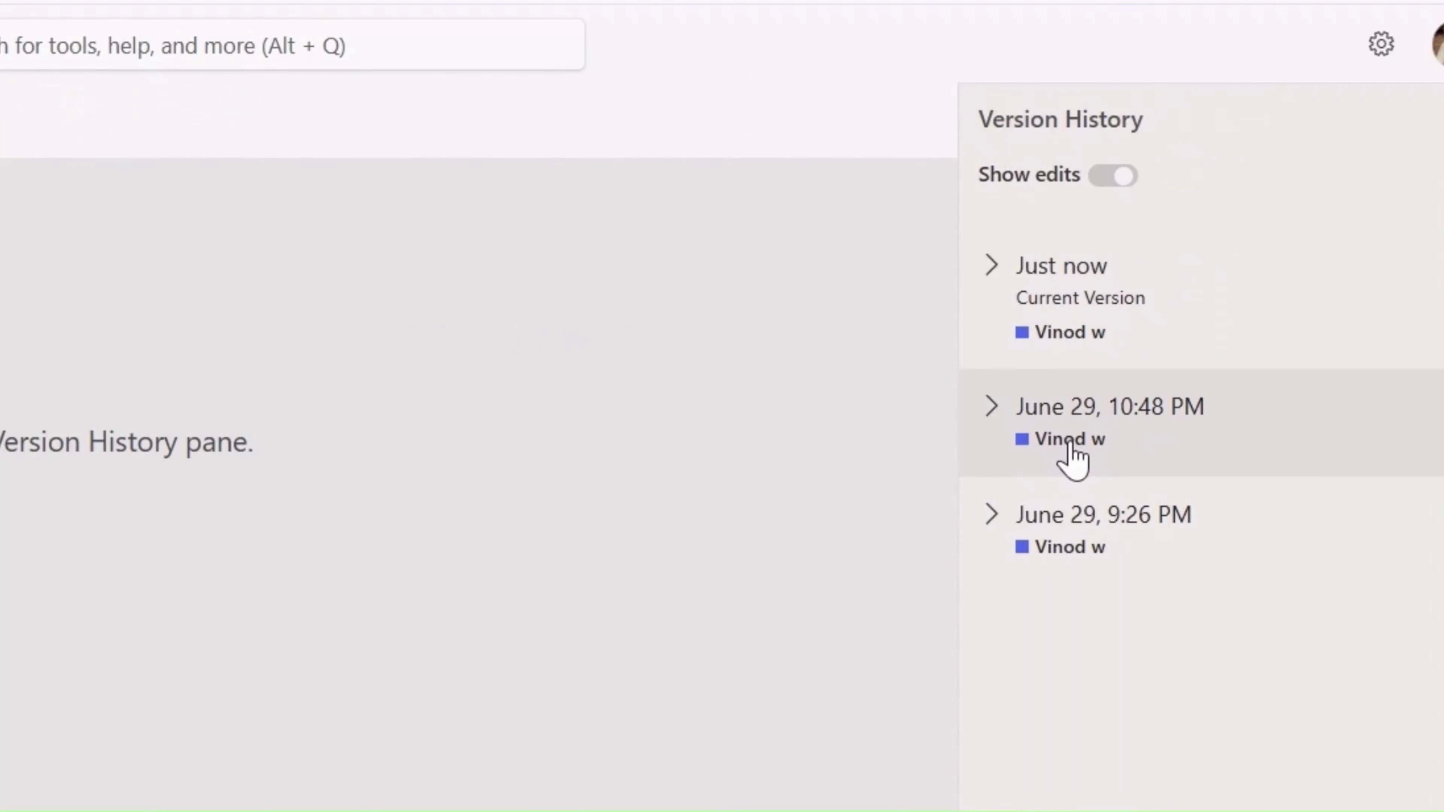
{"action": "left_click", "coordinate": [1070, 448]}
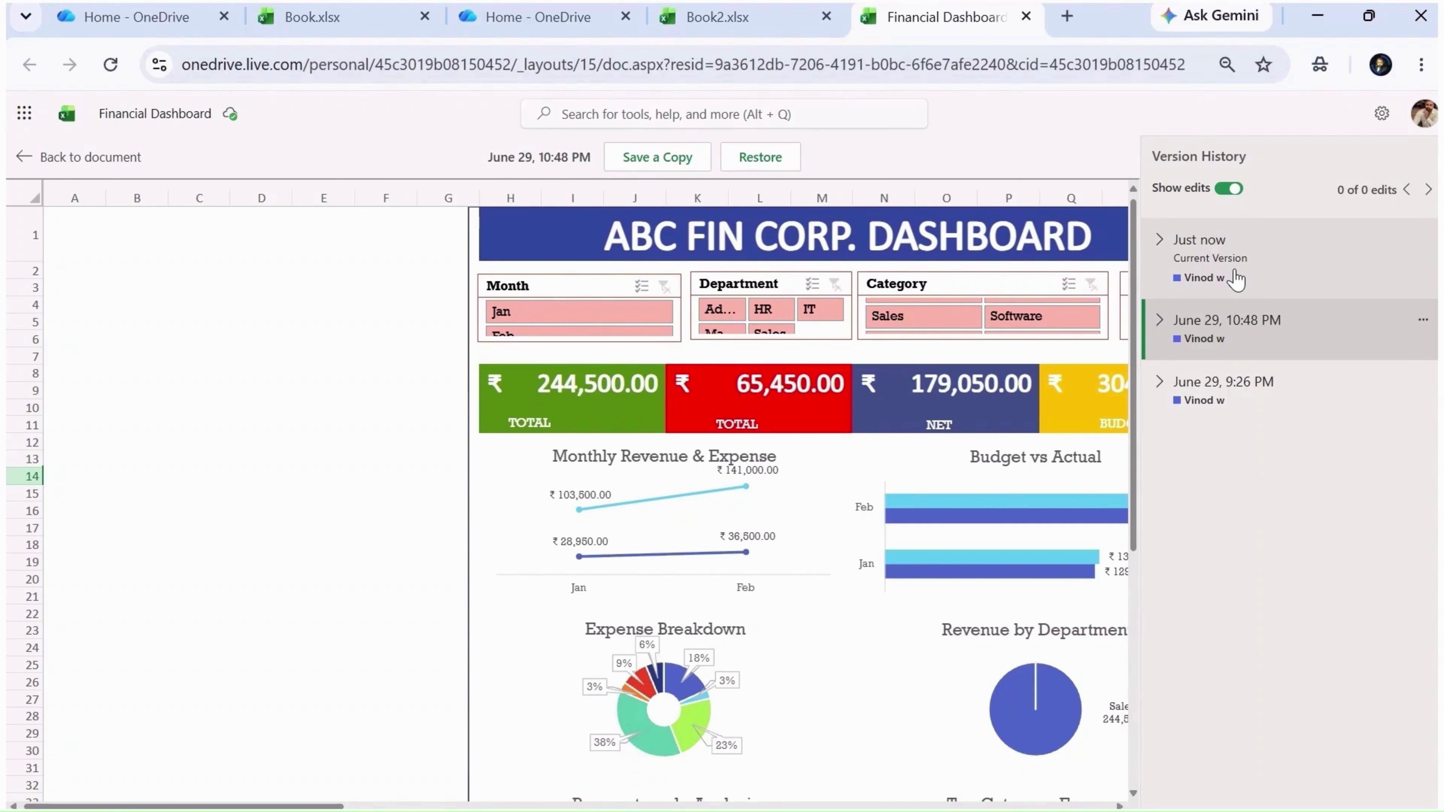
- Switch to the Book2 workbook and bring up its sharing options
{"action": "key", "text": "ctrl+shift+Tab"}
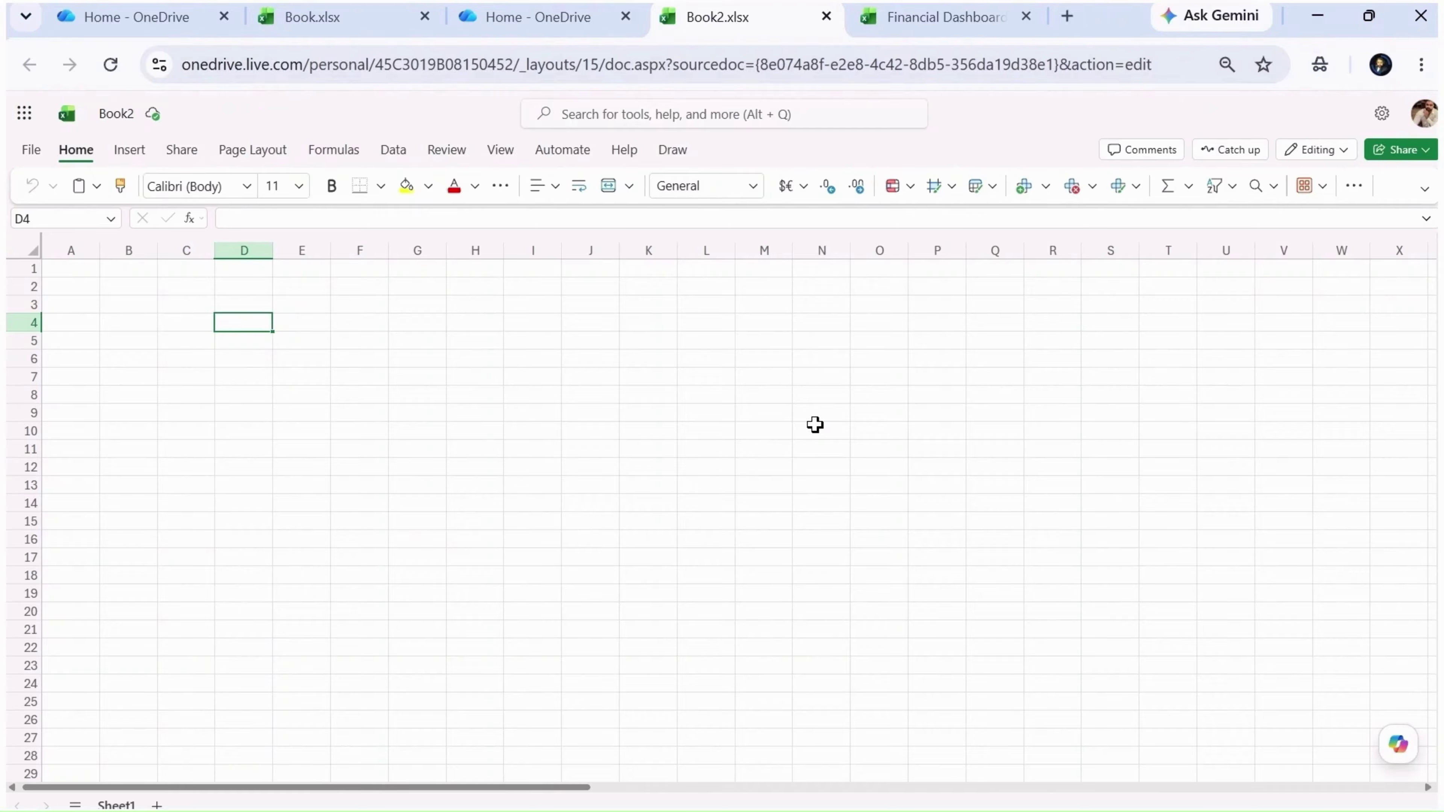
{"action": "left_click", "coordinate": [1416, 159]}
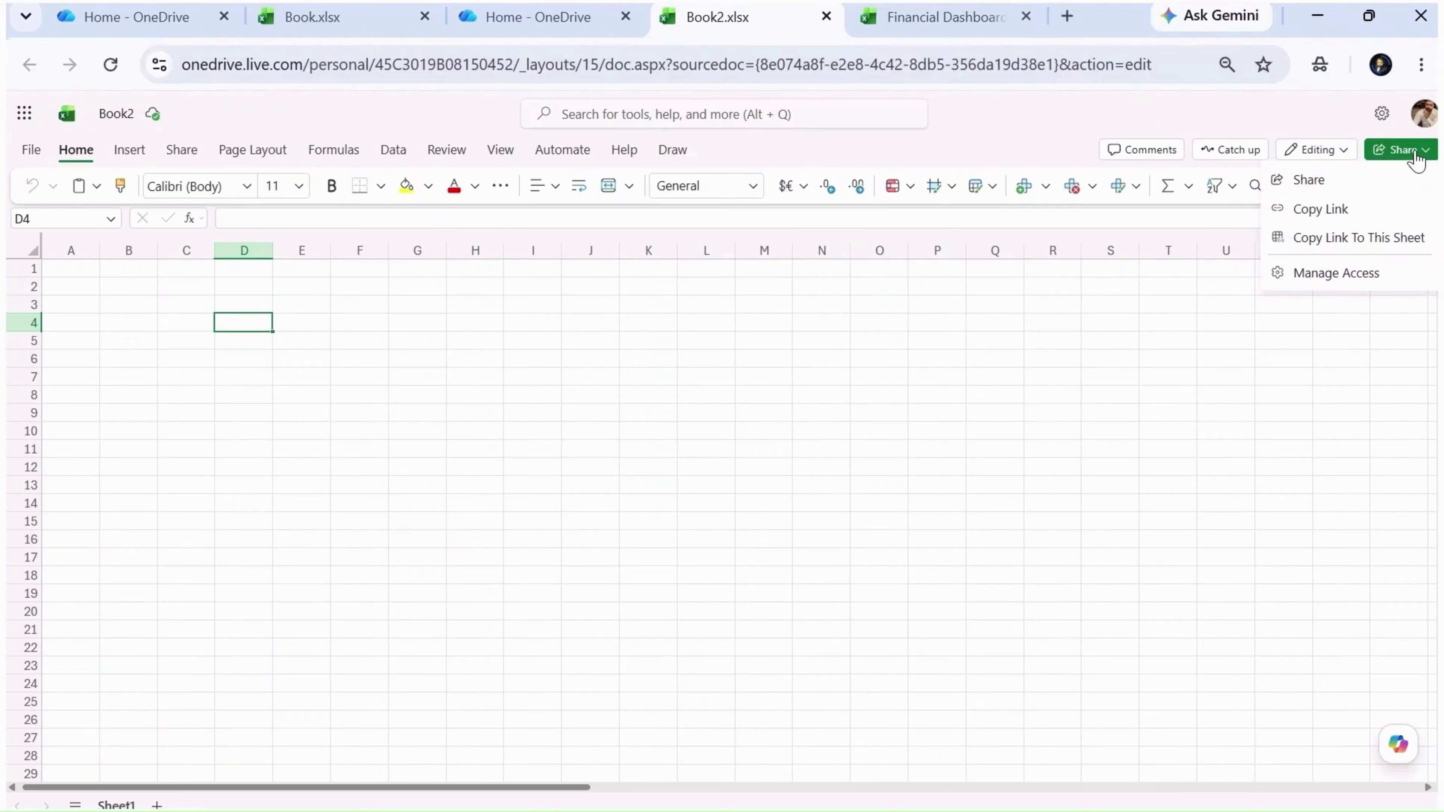